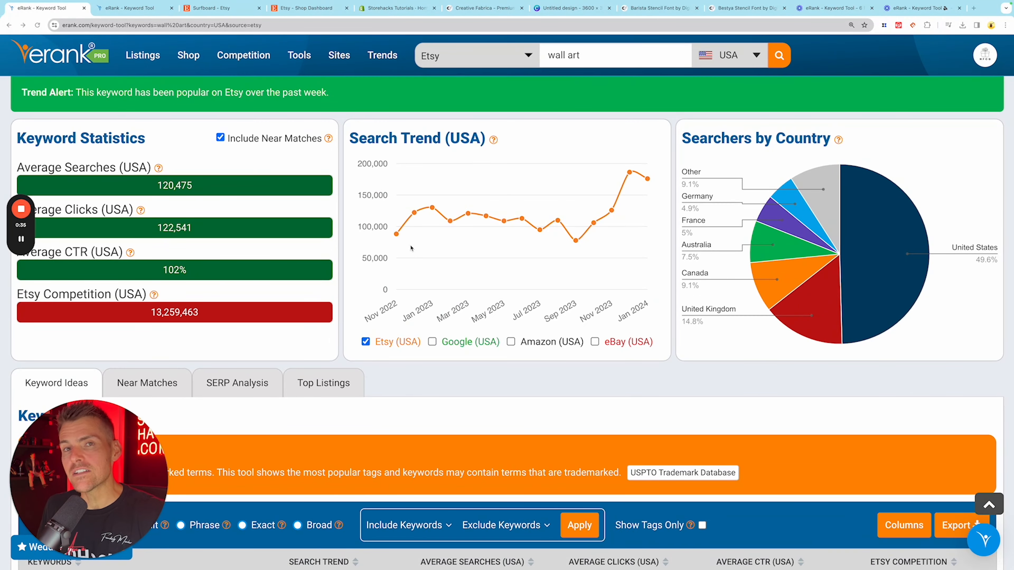
- Examine the wall art keyword ideas as far as moss wall art, comparing average searches with Etsy competition
{"action": "scroll", "coordinate": [407, 241], "scroll_direction": "down", "scroll_amount": 6}
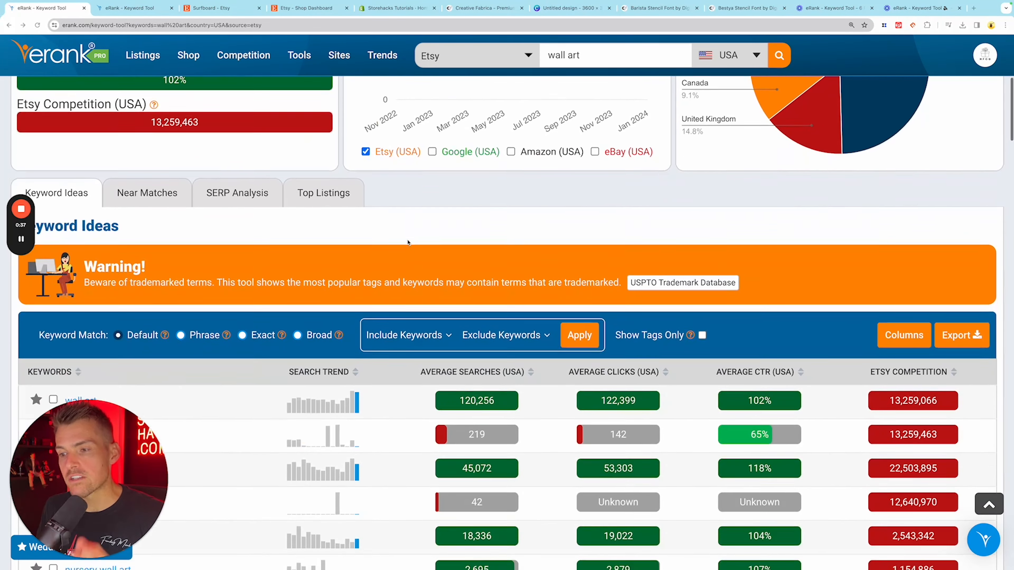
{"action": "scroll", "coordinate": [408, 242], "scroll_direction": "down", "scroll_amount": 3}
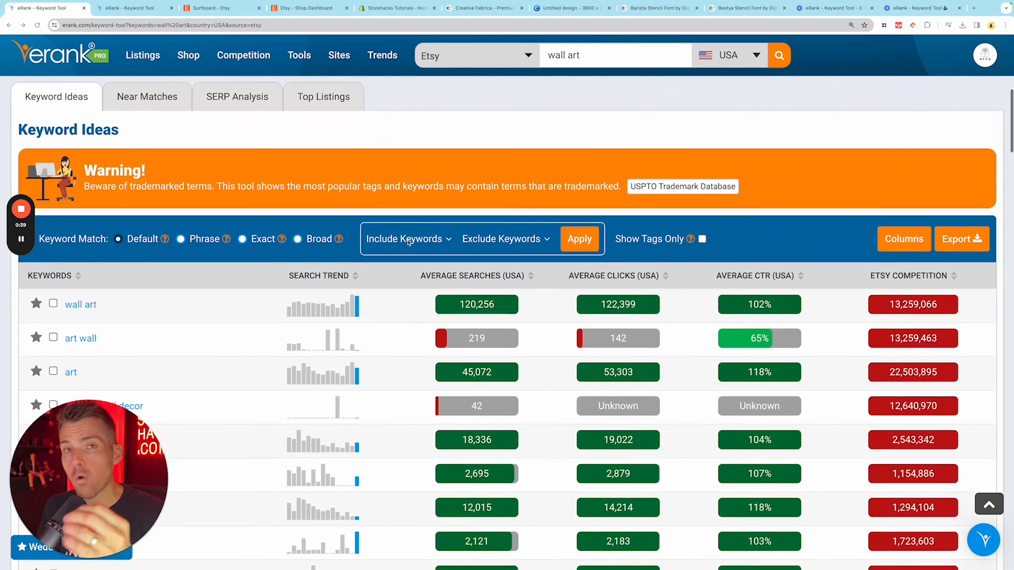
{"action": "scroll", "coordinate": [408, 242], "scroll_direction": "down", "scroll_amount": 1}
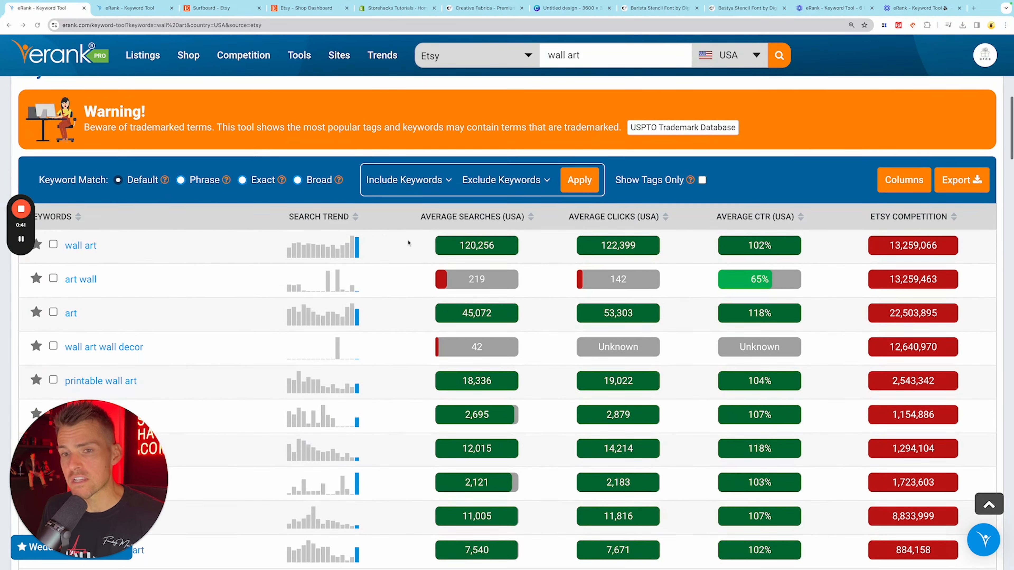
{"action": "scroll", "coordinate": [408, 242], "scroll_direction": "up", "scroll_amount": 2}
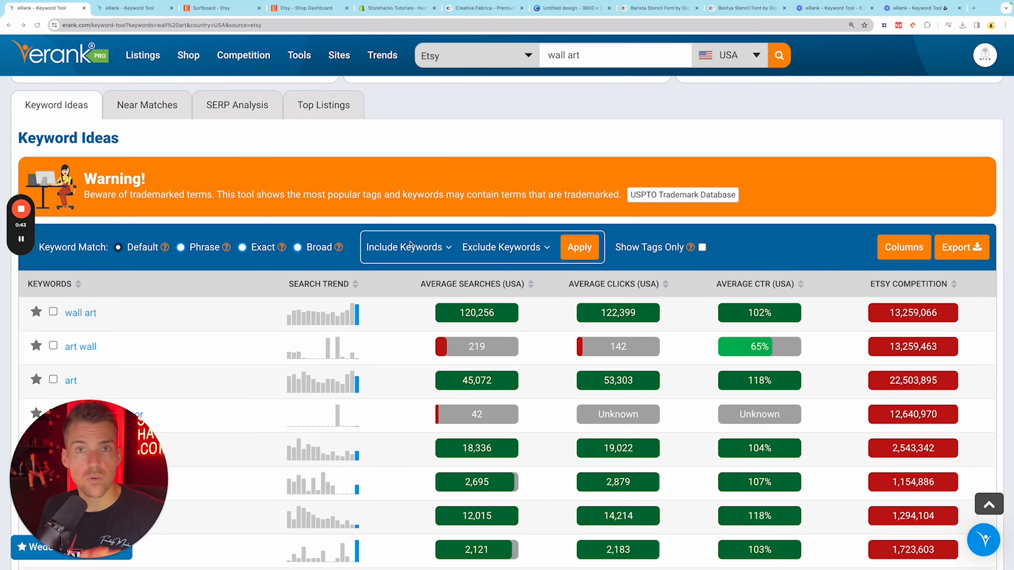
{"action": "scroll", "coordinate": [411, 242], "scroll_direction": "down", "scroll_amount": 4}
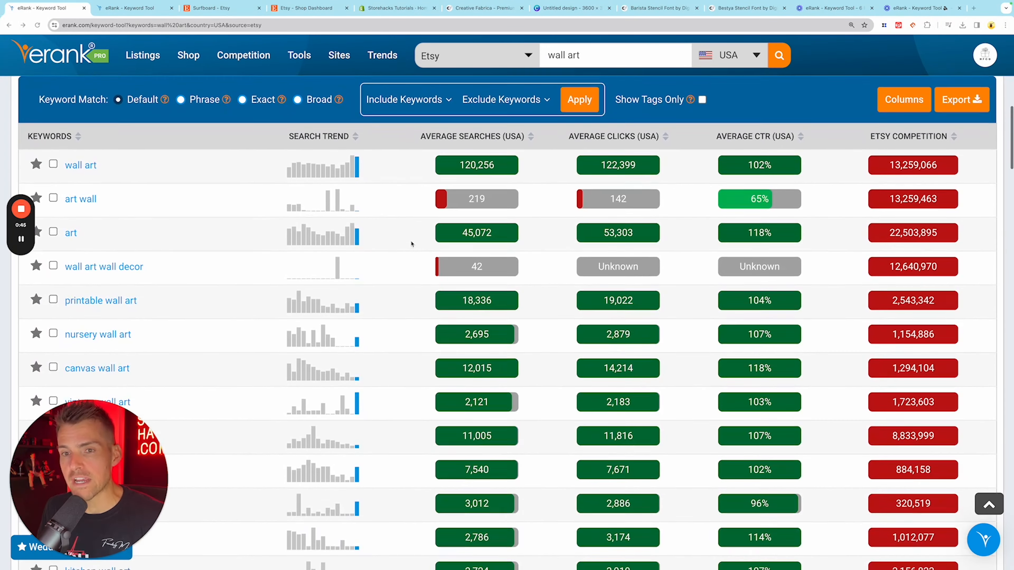
{"action": "scroll", "coordinate": [411, 244], "scroll_direction": "down", "scroll_amount": 5}
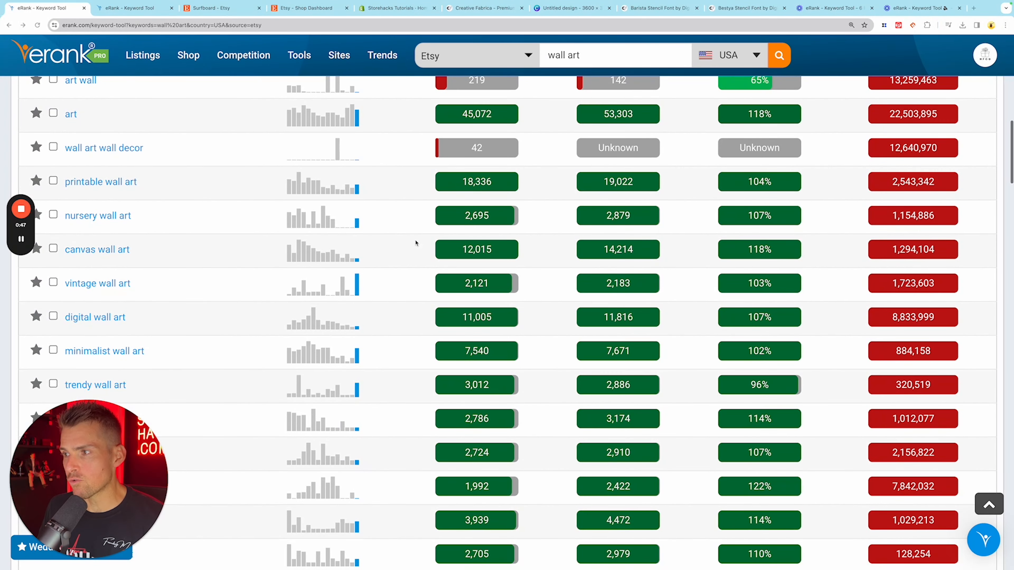
{"action": "scroll", "coordinate": [415, 243], "scroll_direction": "down", "scroll_amount": 9}
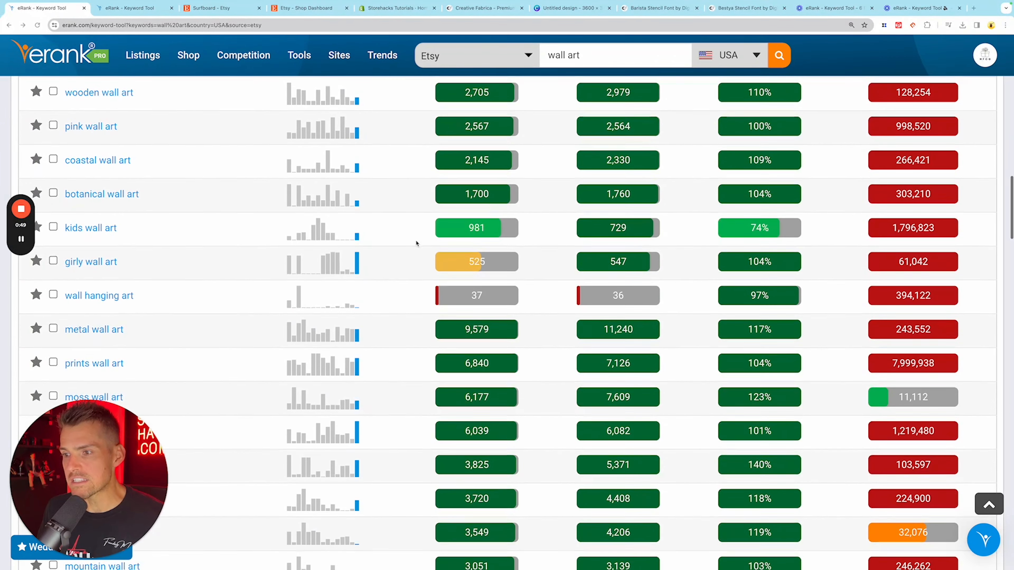
{"action": "scroll", "coordinate": [416, 243], "scroll_direction": "down", "scroll_amount": 2}
{"action": "scroll", "coordinate": [414, 244], "scroll_direction": "down", "scroll_amount": 3}
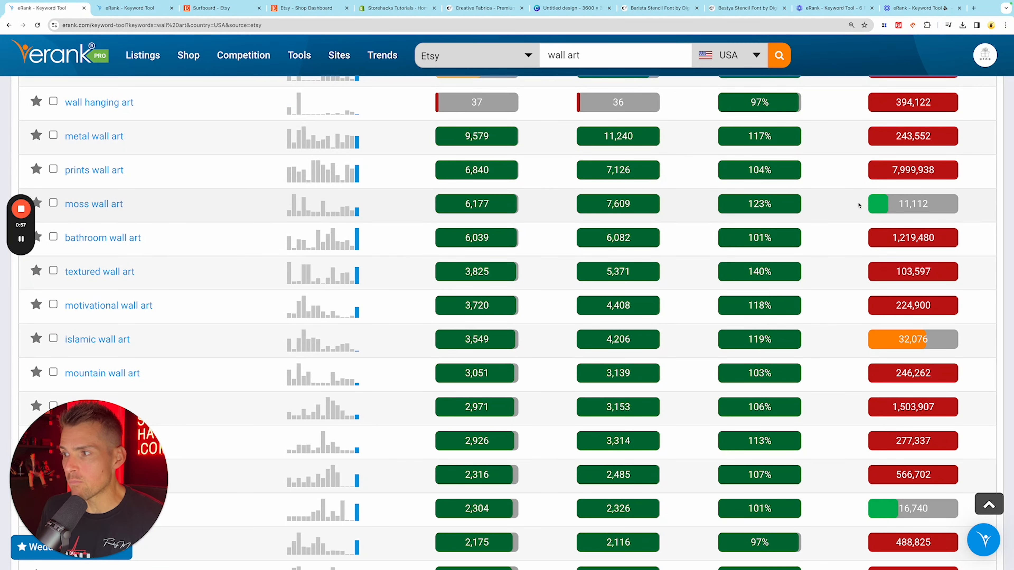
{"action": "scroll", "coordinate": [805, 237], "scroll_direction": "up", "scroll_amount": 15}
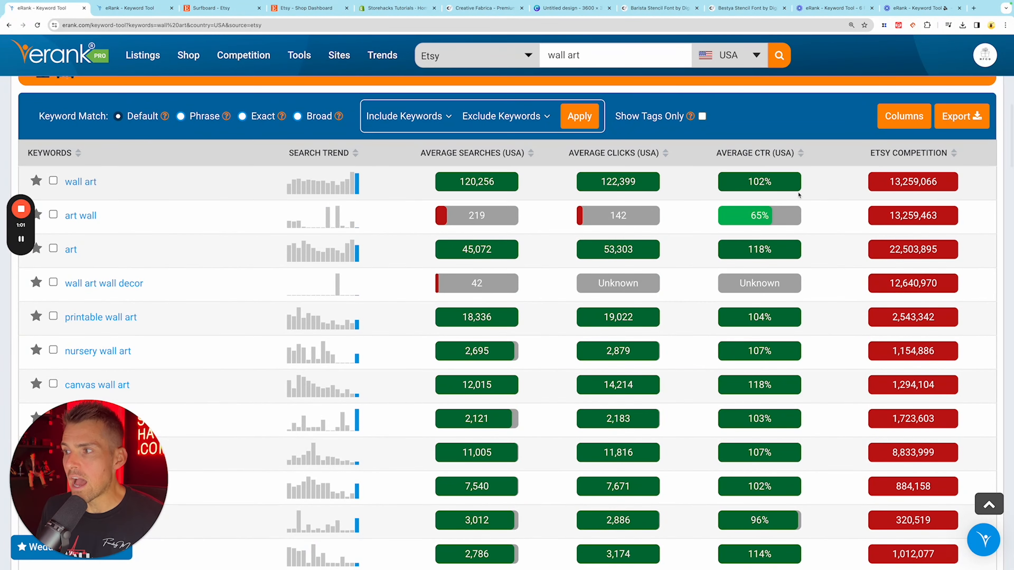
- Review the wall art keyword ideas from the start down to surfboard wall art, looking for low-competition niches with steady searches
{"action": "scroll", "coordinate": [806, 223], "scroll_direction": "down", "scroll_amount": 10}
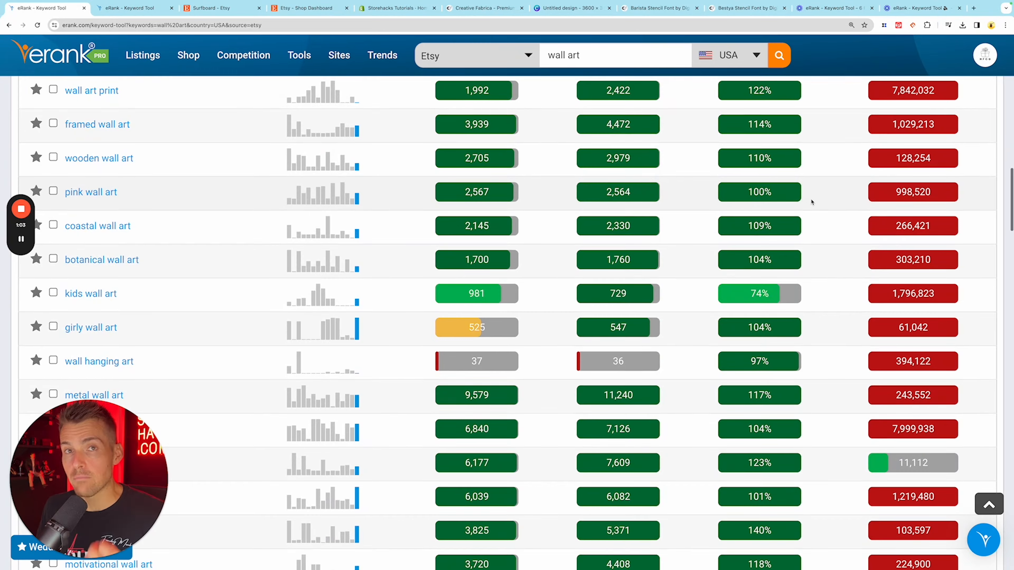
{"action": "scroll", "coordinate": [812, 203], "scroll_direction": "down", "scroll_amount": 5}
{"action": "scroll", "coordinate": [814, 205], "scroll_direction": "down", "scroll_amount": 4}
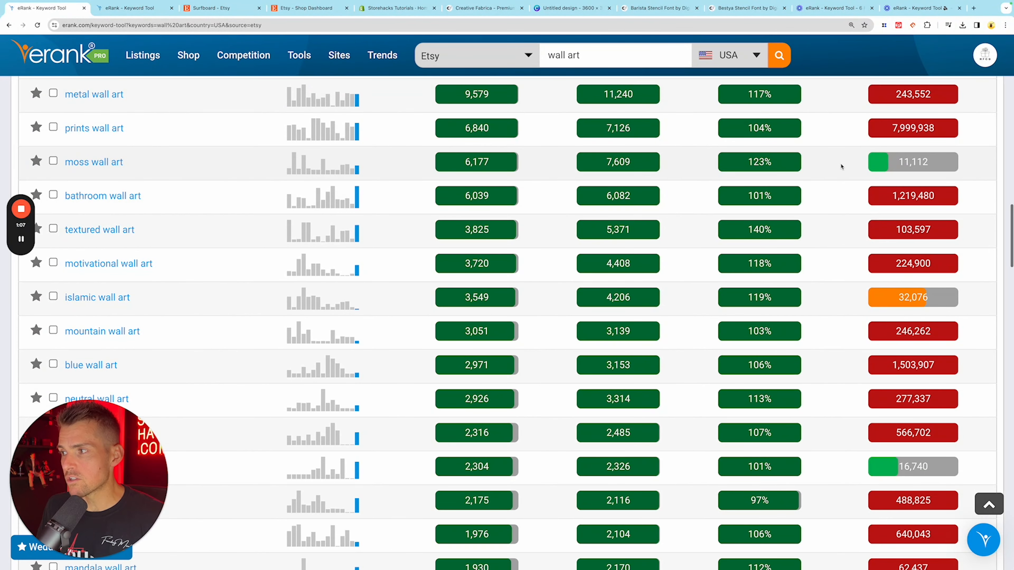
{"action": "scroll", "coordinate": [840, 167], "scroll_direction": "down", "scroll_amount": 5}
{"action": "scroll", "coordinate": [839, 170], "scroll_direction": "down", "scroll_amount": 5}
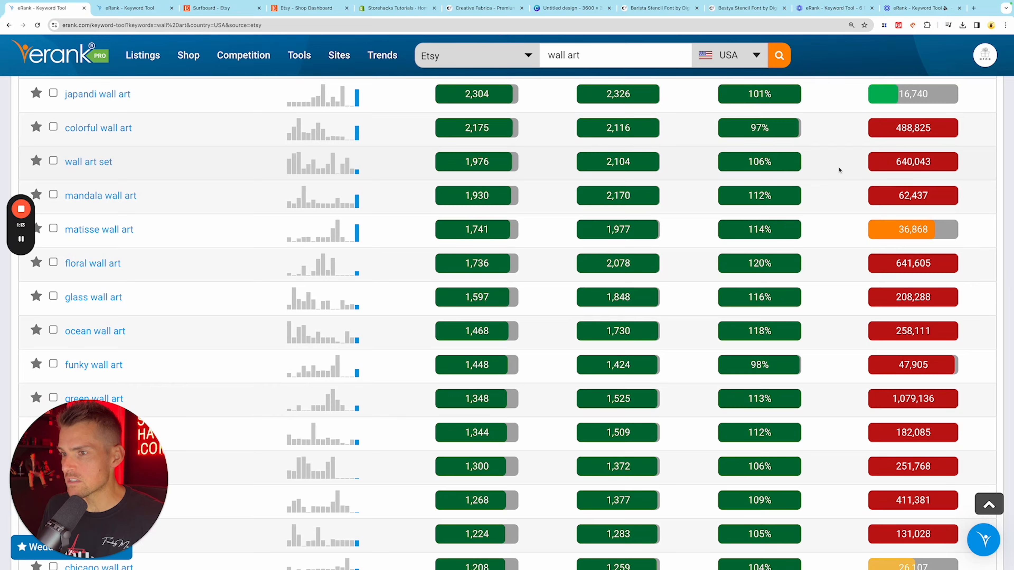
{"action": "scroll", "coordinate": [839, 169], "scroll_direction": "down", "scroll_amount": 1}
{"action": "scroll", "coordinate": [839, 169], "scroll_direction": "down", "scroll_amount": 3}
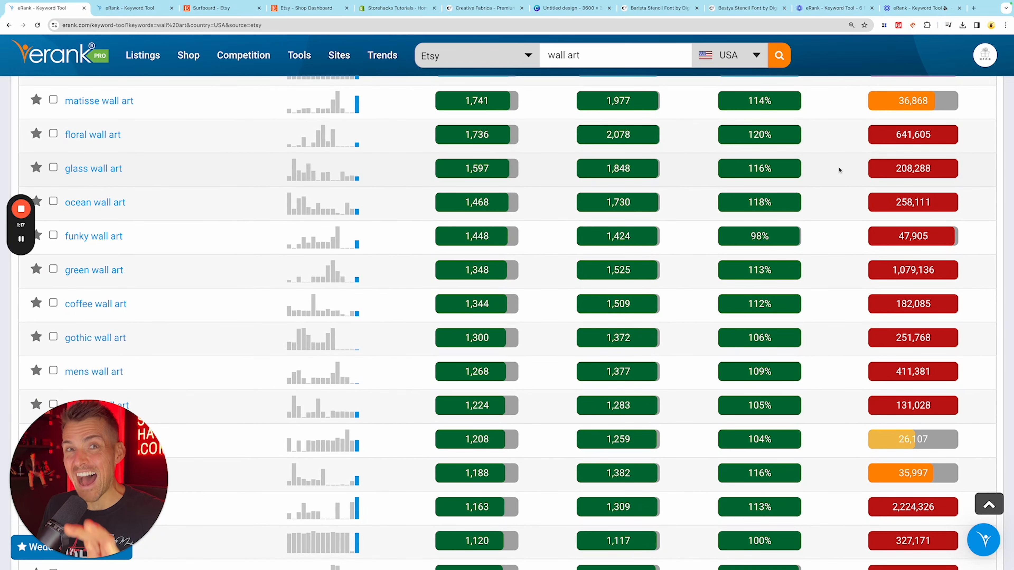
{"action": "scroll", "coordinate": [837, 171], "scroll_direction": "down", "scroll_amount": 8}
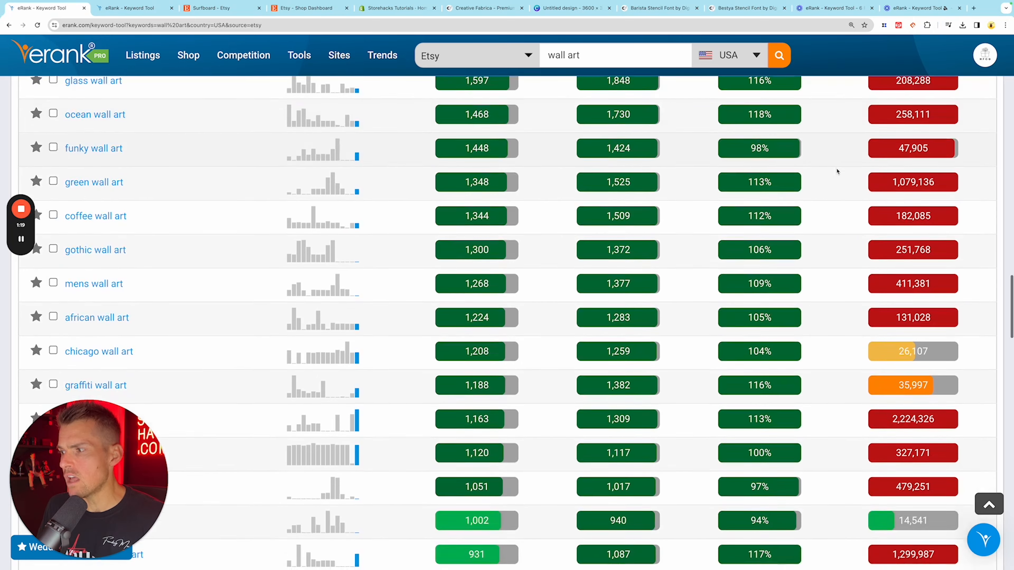
{"action": "scroll", "coordinate": [836, 171], "scroll_direction": "down", "scroll_amount": 2}
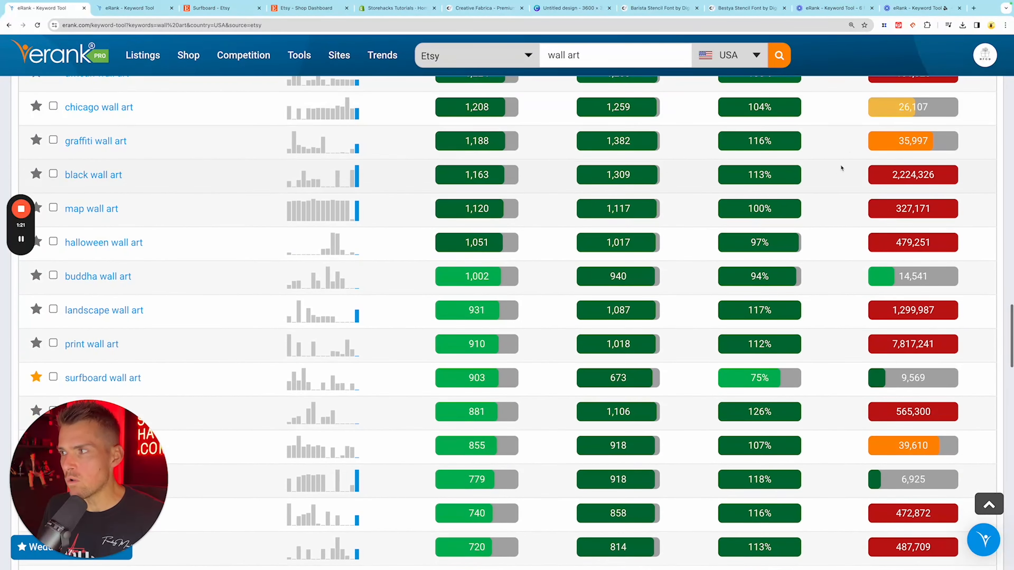
{"action": "scroll", "coordinate": [846, 119], "scroll_direction": "down", "scroll_amount": 6}
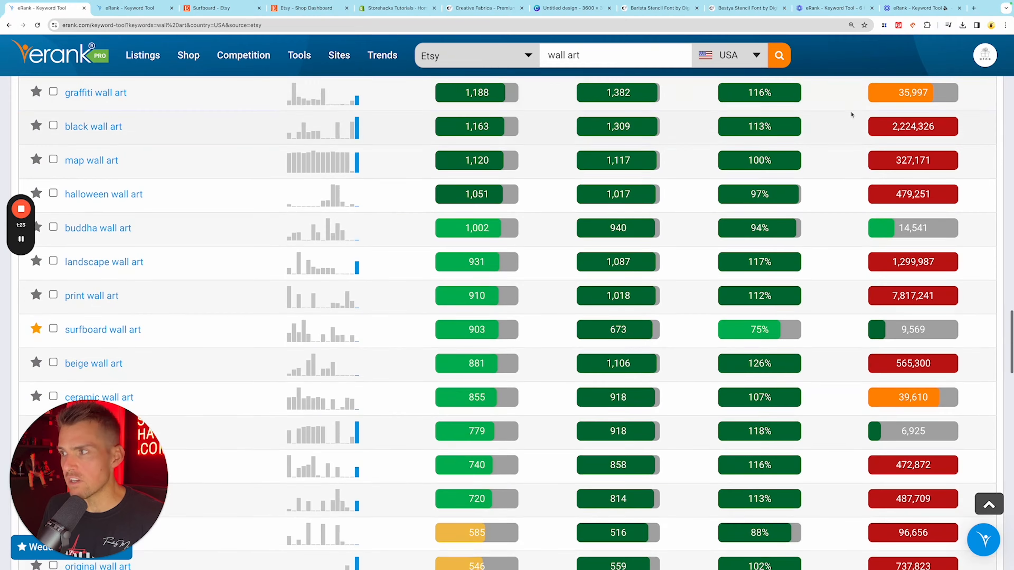
{"action": "scroll", "coordinate": [843, 127], "scroll_direction": "up", "scroll_amount": 1}
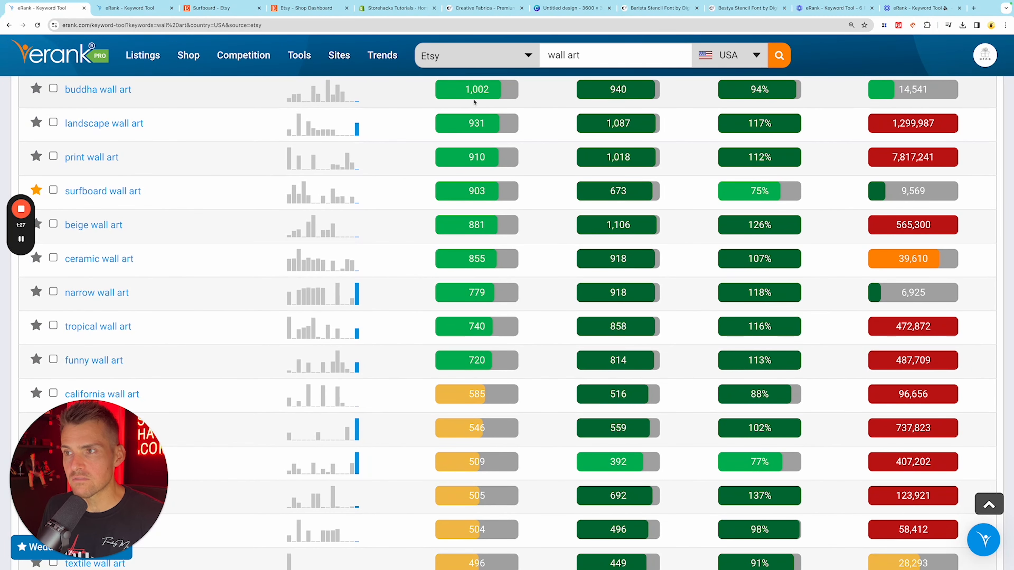
{"action": "scroll", "coordinate": [527, 138], "scroll_direction": "down", "scroll_amount": 3}
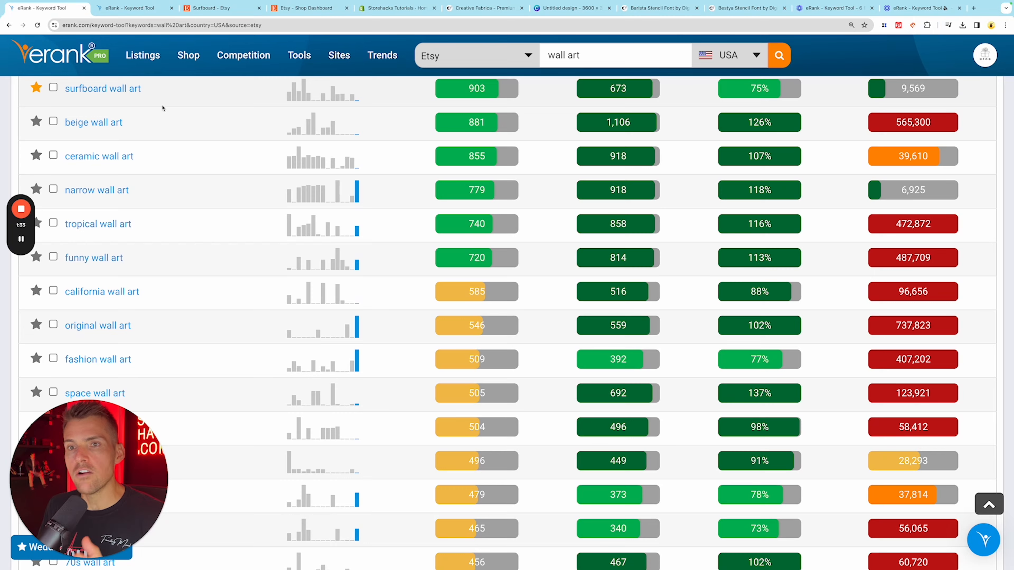
- Switch to the surfboard wall art keyword results and review the keyword's statistics, search trend and searchers by country
{"action": "left_click", "coordinate": [131, 8]}
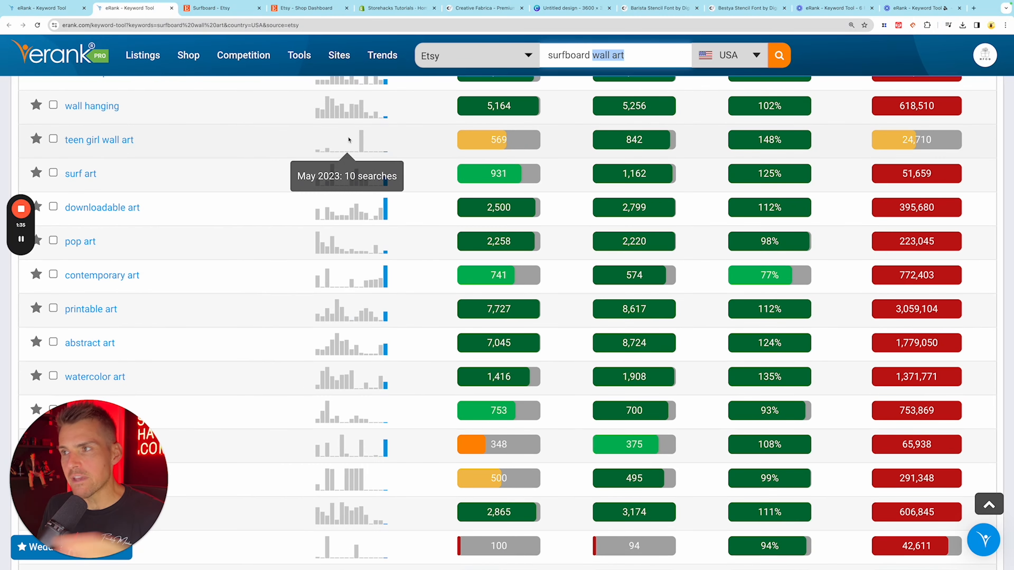
{"action": "scroll", "coordinate": [407, 154], "scroll_direction": "up", "scroll_amount": 15}
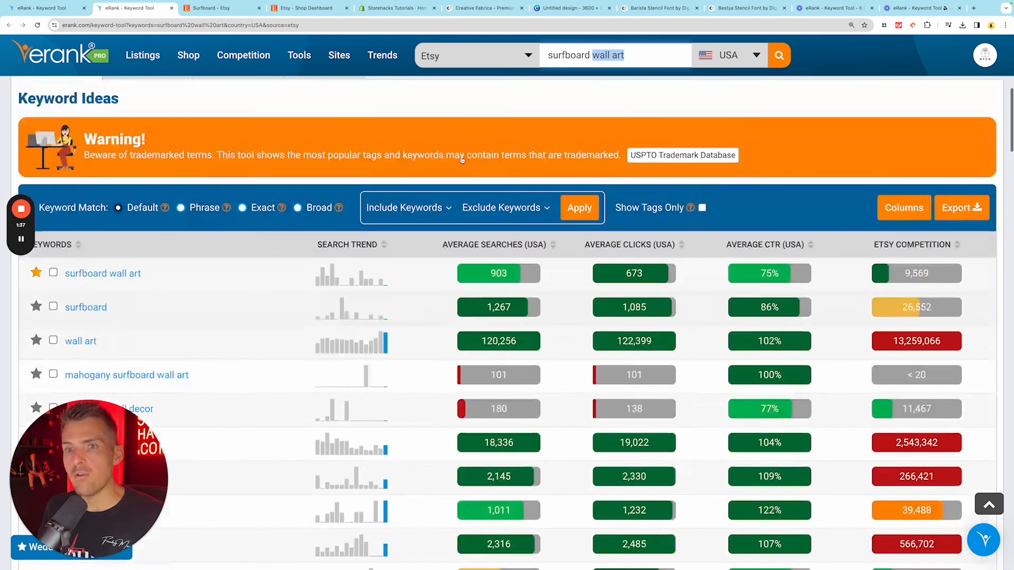
{"action": "scroll", "coordinate": [461, 160], "scroll_direction": "up", "scroll_amount": 4}
- Examine the related keyword ideas for surfboard wall art, checking searches, monthly trends and Etsy competition
{"action": "scroll", "coordinate": [457, 152], "scroll_direction": "down", "scroll_amount": 4}
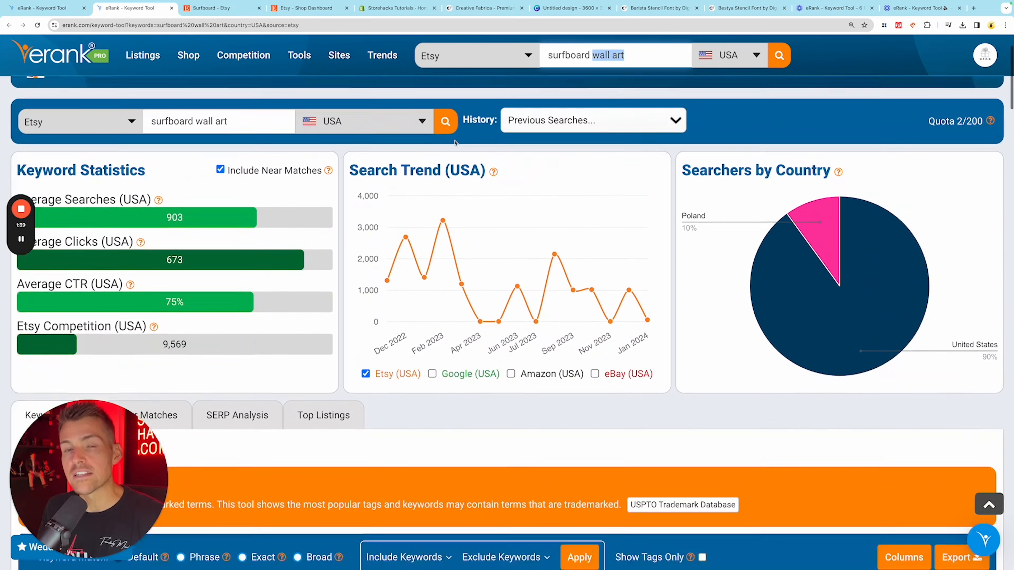
{"action": "scroll", "coordinate": [455, 144], "scroll_direction": "down", "scroll_amount": 9}
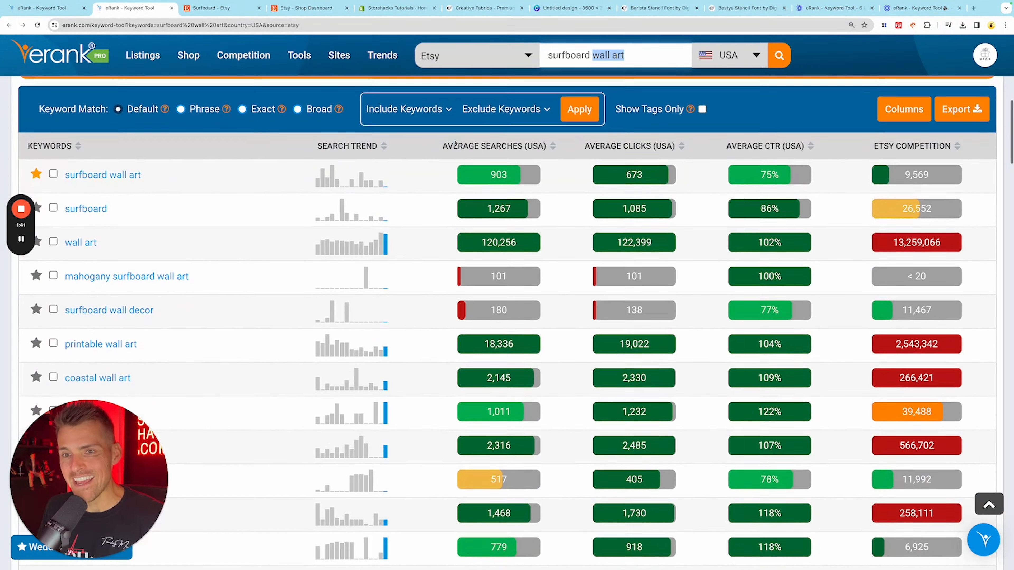
{"action": "scroll", "coordinate": [455, 143], "scroll_direction": "down", "scroll_amount": 2}
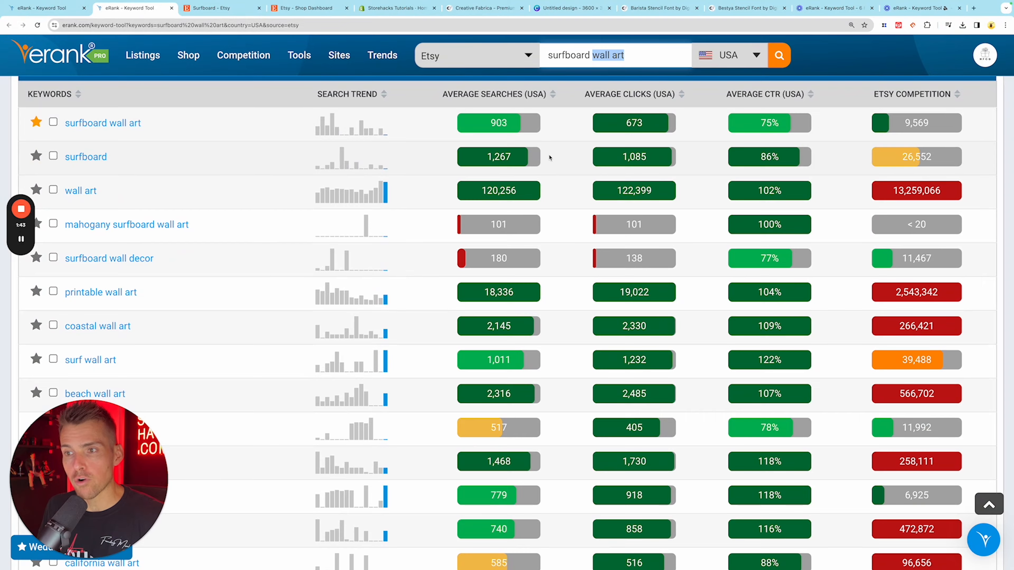
{"action": "scroll", "coordinate": [551, 159], "scroll_direction": "down", "scroll_amount": 3}
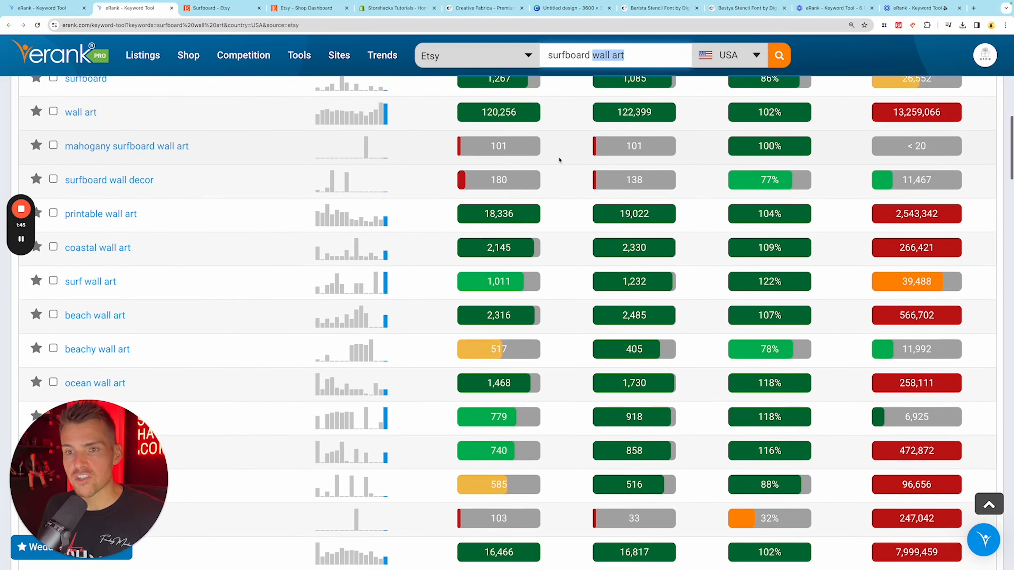
{"action": "scroll", "coordinate": [559, 159], "scroll_direction": "down", "scroll_amount": 1}
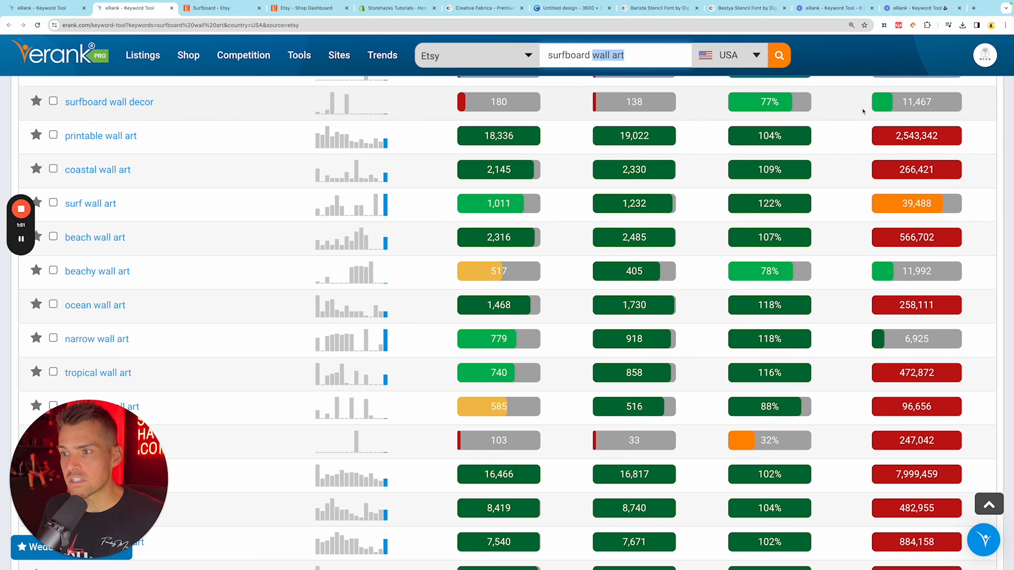
{"action": "scroll", "coordinate": [866, 109], "scroll_direction": "down", "scroll_amount": 2}
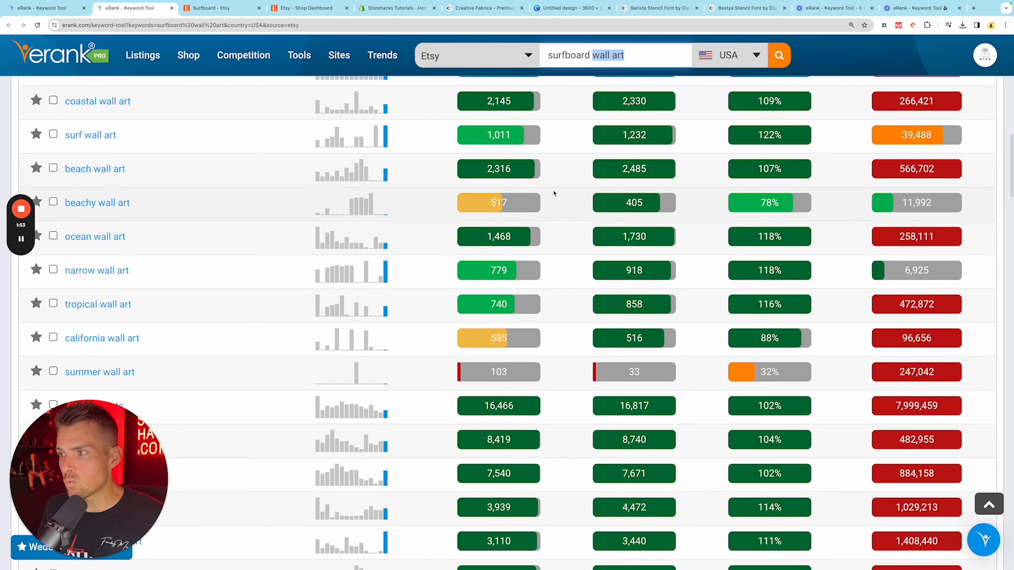
{"action": "scroll", "coordinate": [862, 207], "scroll_direction": "down", "scroll_amount": 5}
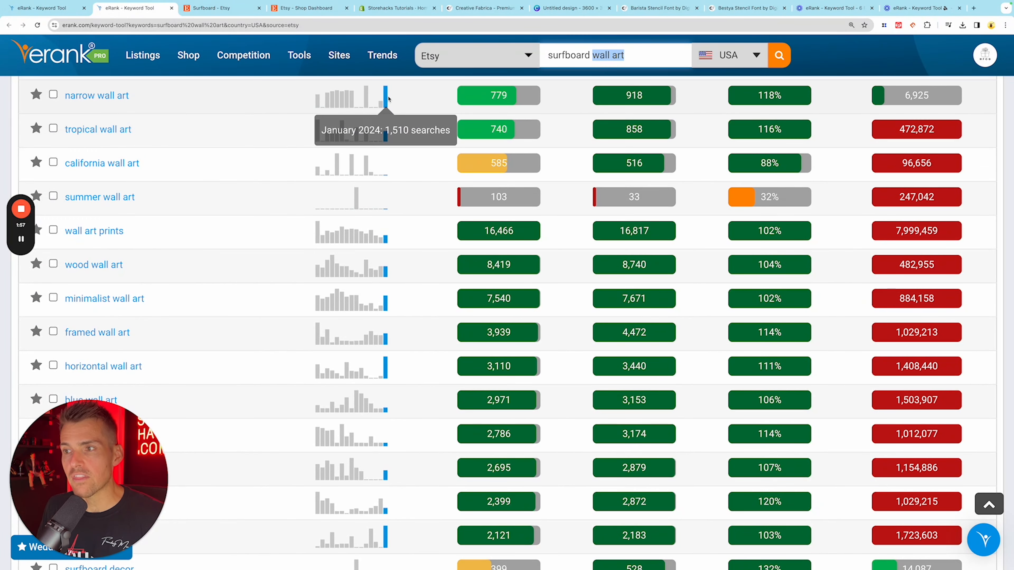
{"action": "scroll", "coordinate": [404, 107], "scroll_direction": "down", "scroll_amount": 1}
{"action": "scroll", "coordinate": [404, 107], "scroll_direction": "down", "scroll_amount": 5}
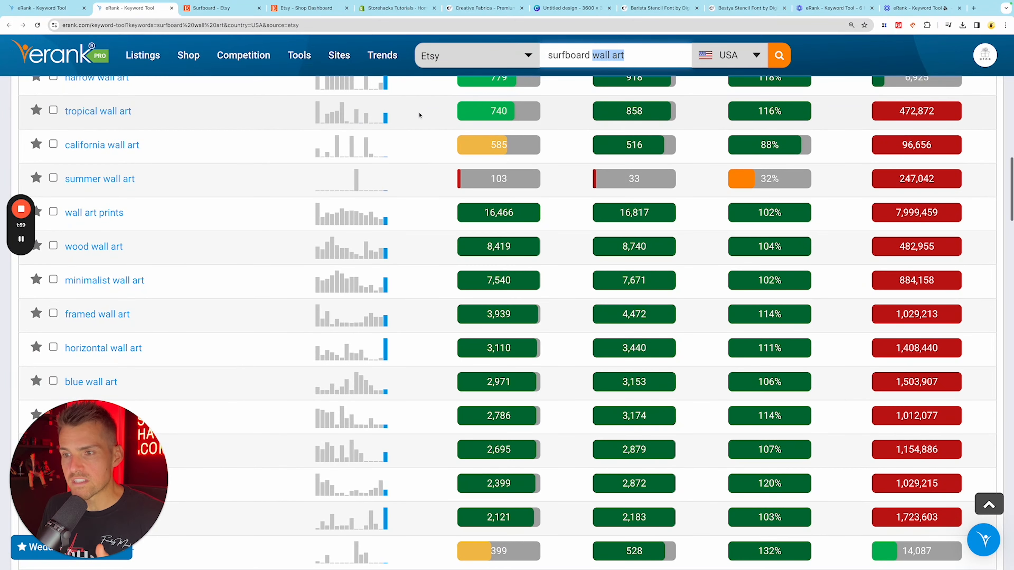
{"action": "scroll", "coordinate": [420, 116], "scroll_direction": "down", "scroll_amount": 3}
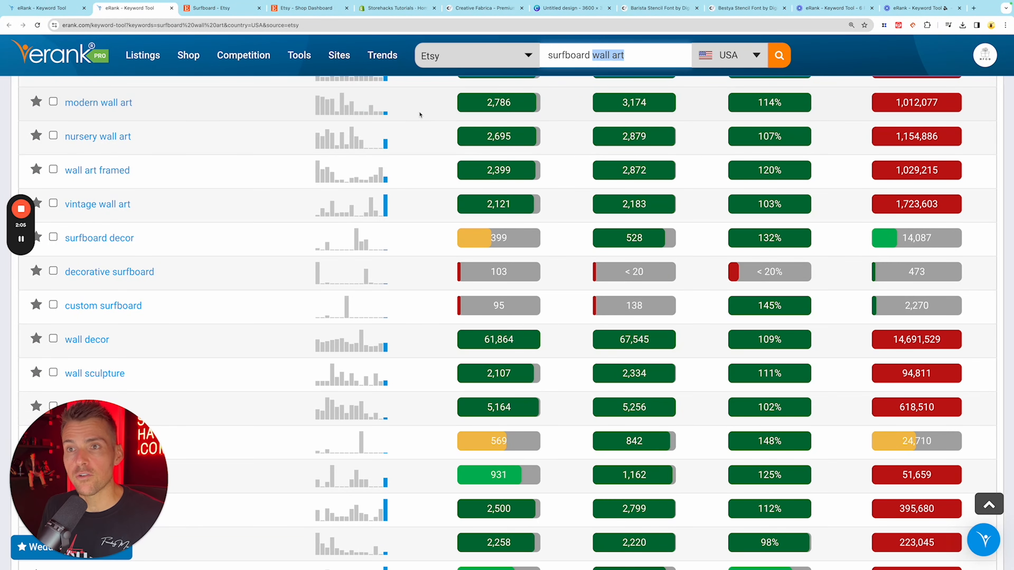
{"action": "mouse_move", "coordinate": [367, 166]}
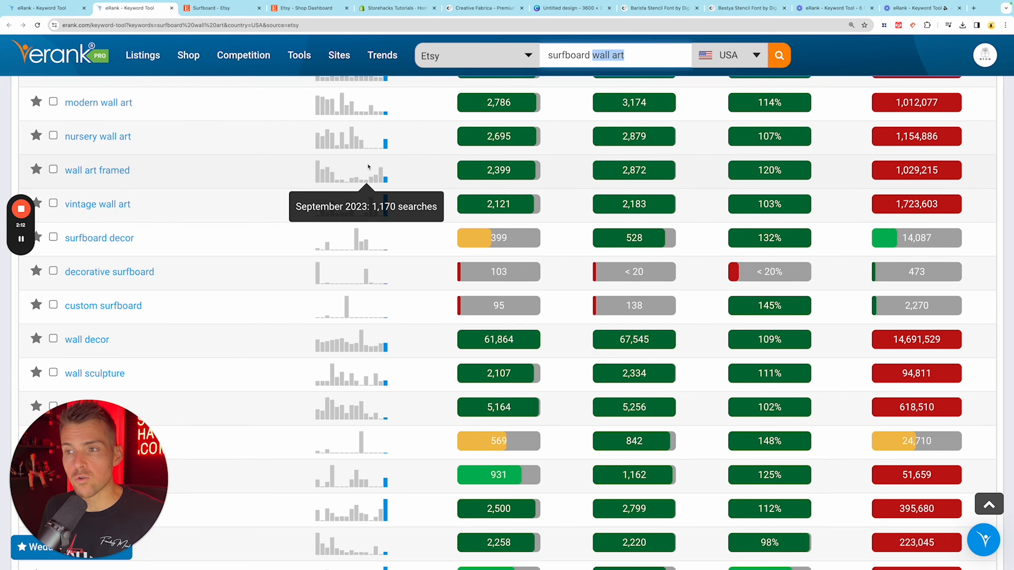
- Switch to the Etsy surfboard search, close the Product Analytics overlay and browse the competing surfboard listings
{"action": "left_click", "coordinate": [240, 10]}
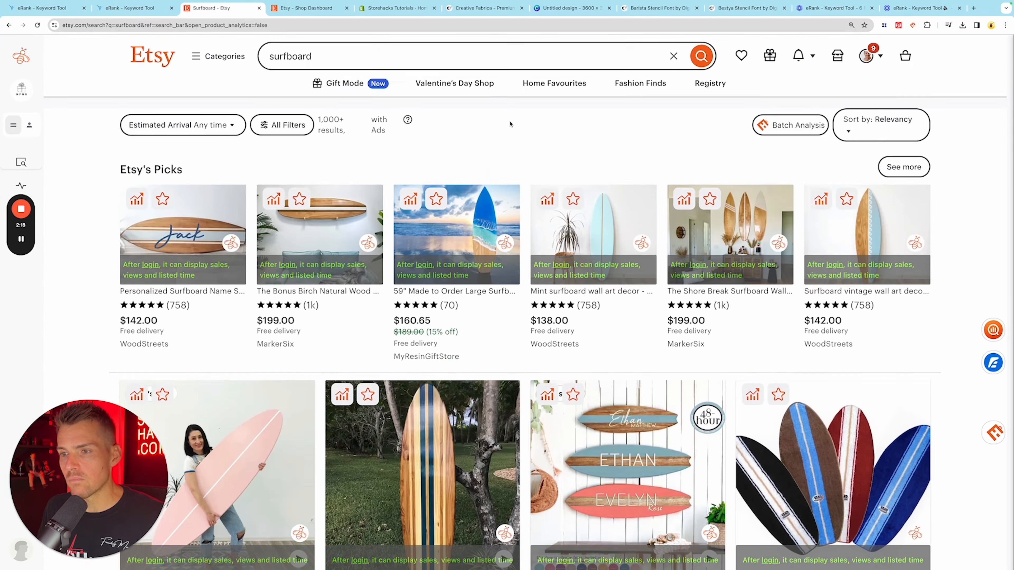
{"action": "scroll", "coordinate": [501, 111], "scroll_direction": "down", "scroll_amount": 2}
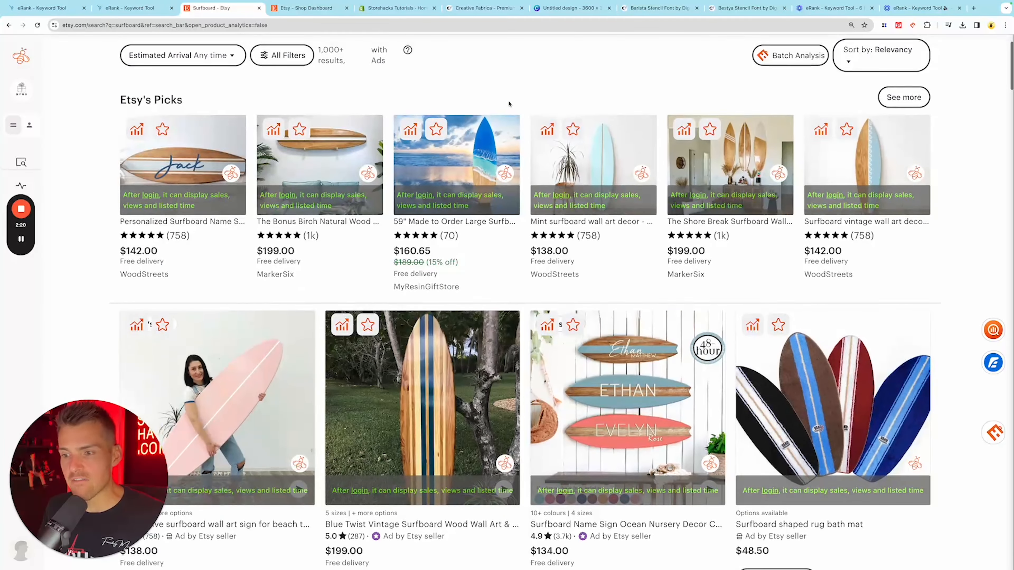
{"action": "scroll", "coordinate": [508, 104], "scroll_direction": "down", "scroll_amount": 6}
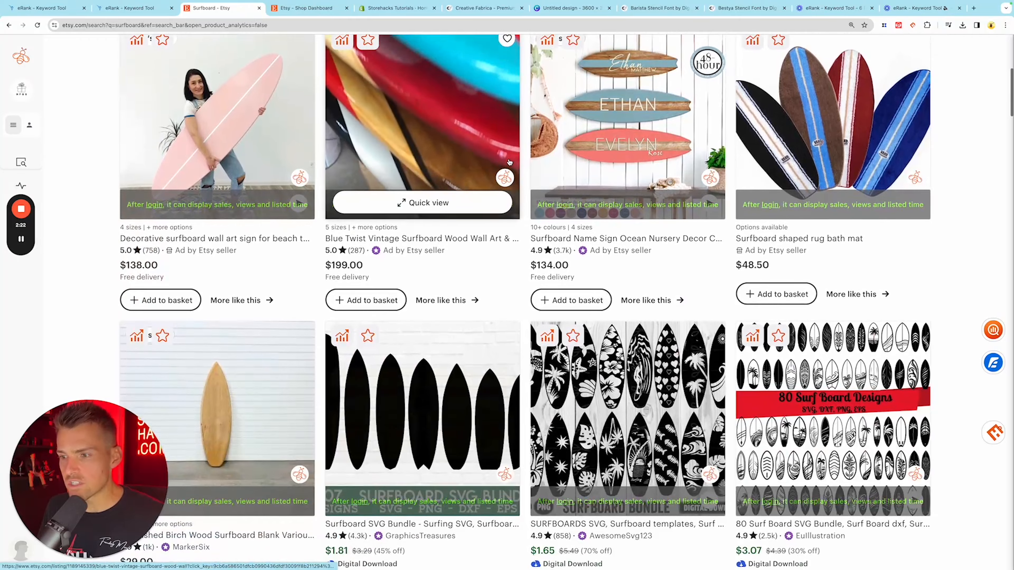
{"action": "scroll", "coordinate": [509, 162], "scroll_direction": "down", "scroll_amount": 1}
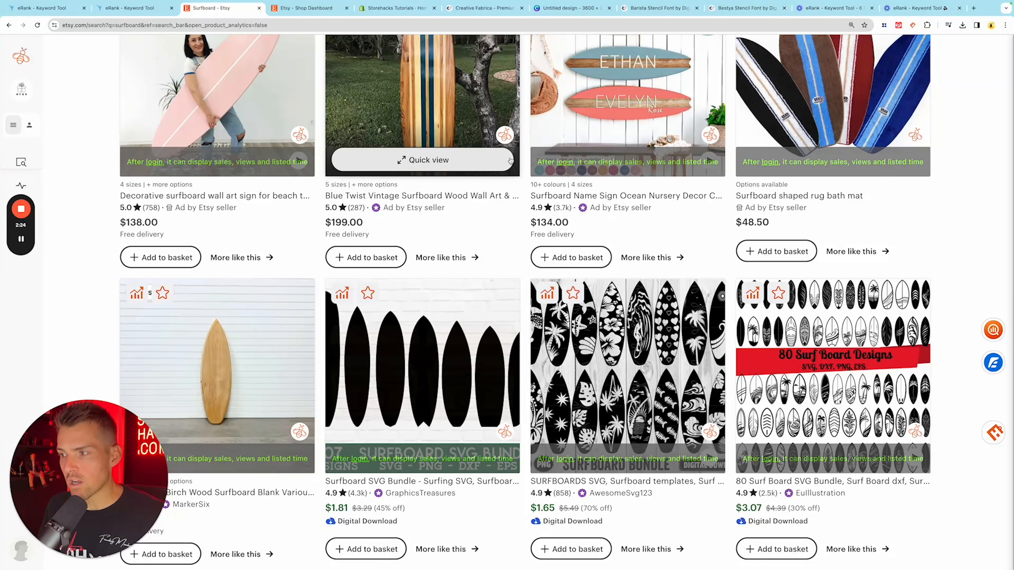
{"action": "scroll", "coordinate": [509, 165], "scroll_direction": "up", "scroll_amount": 2}
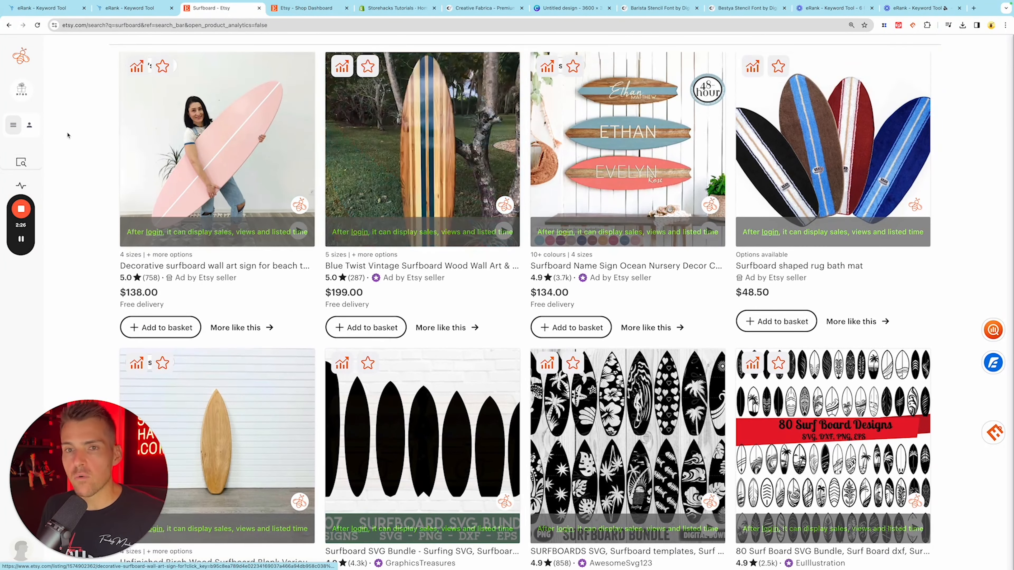
- Open Product Analytics for the surfboard search, sort the listings by monthly revenue from highest to lowest, and review the top sellers
{"action": "mouse_move", "coordinate": [48, 176]}
{"action": "left_click", "coordinate": [73, 180]}
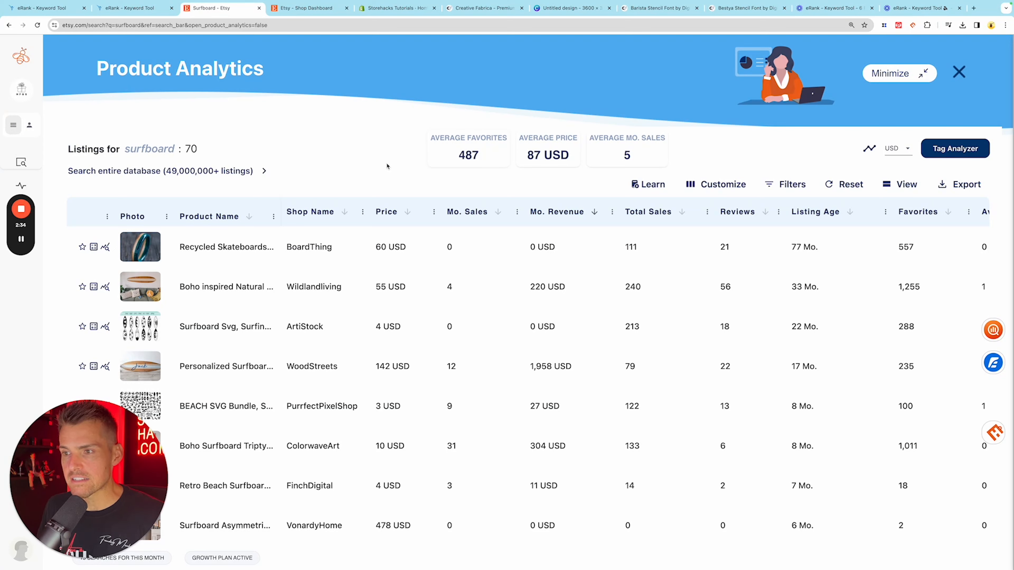
{"action": "left_click", "coordinate": [594, 212]}
{"action": "left_click", "coordinate": [594, 212]}
{"action": "scroll", "coordinate": [596, 242], "scroll_direction": "down", "scroll_amount": 1}
{"action": "scroll", "coordinate": [566, 247], "scroll_direction": "up", "scroll_amount": 1}
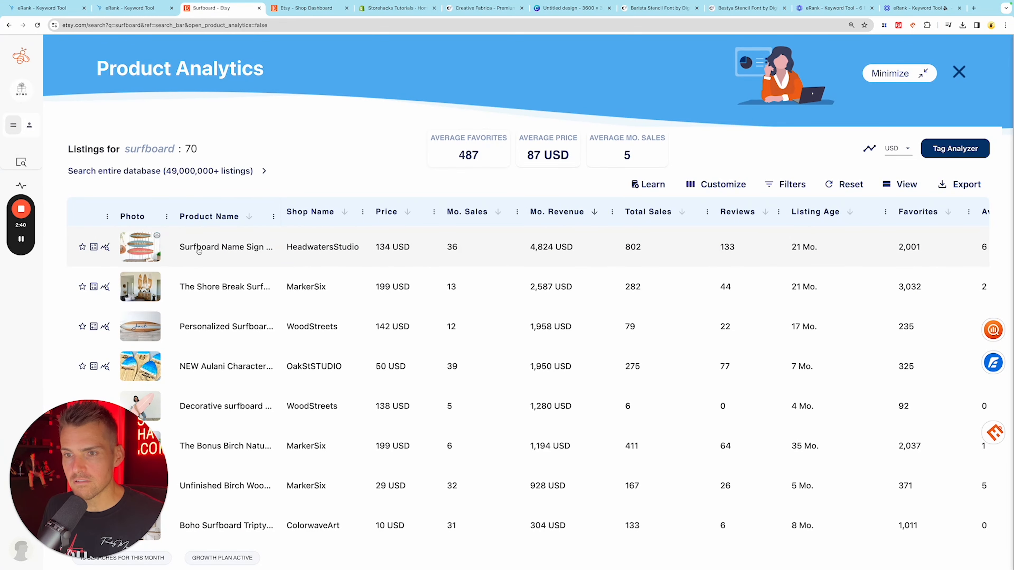
{"action": "mouse_move", "coordinate": [156, 247]}
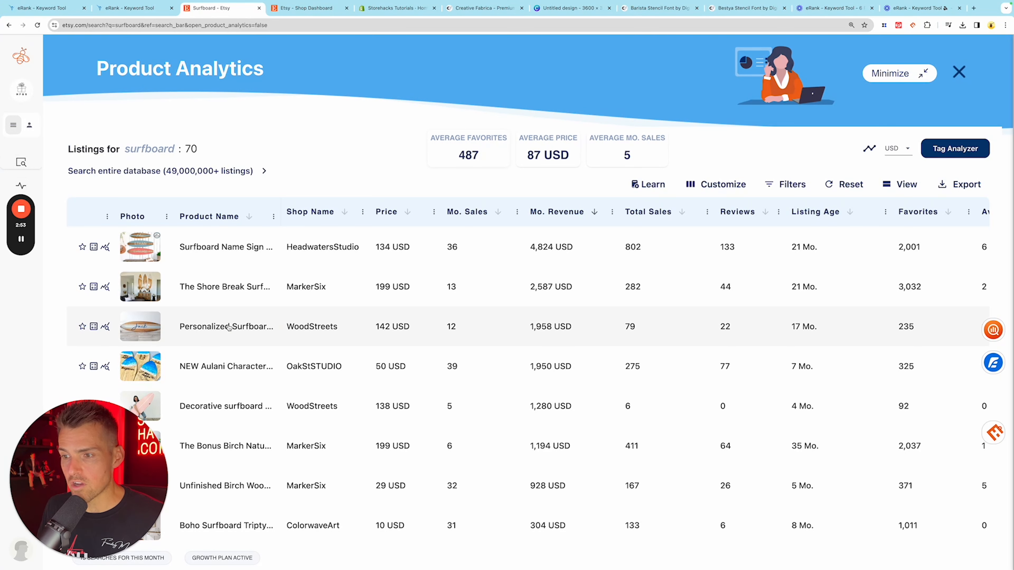
{"action": "scroll", "coordinate": [295, 325], "scroll_direction": "down", "scroll_amount": 1}
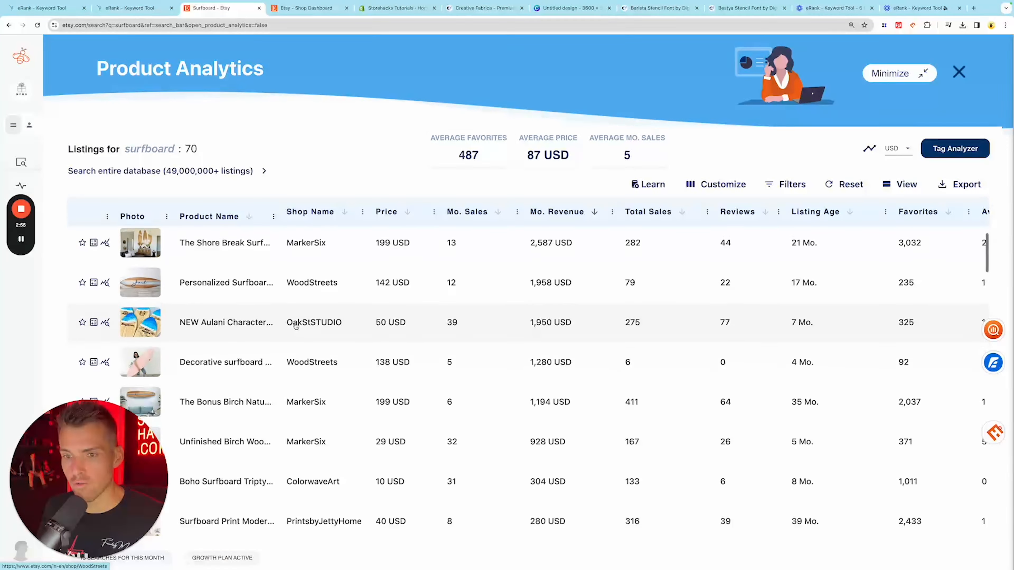
{"action": "scroll", "coordinate": [234, 331], "scroll_direction": "up", "scroll_amount": 1}
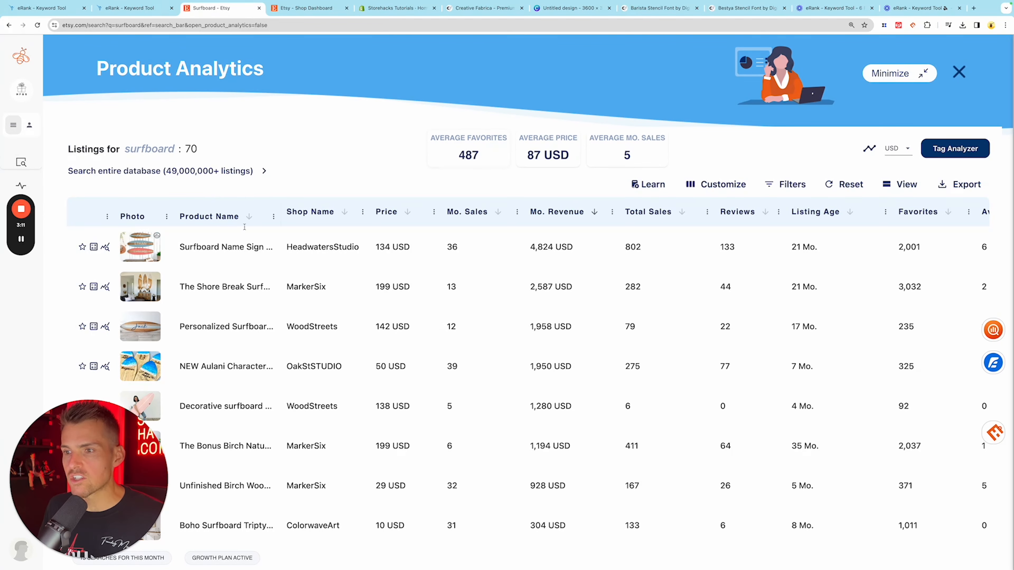
- Review the listing details and tags of HeadwatersStudio's Surfboard Name Sign, then open its Etsy listing
{"action": "left_click", "coordinate": [255, 246]}
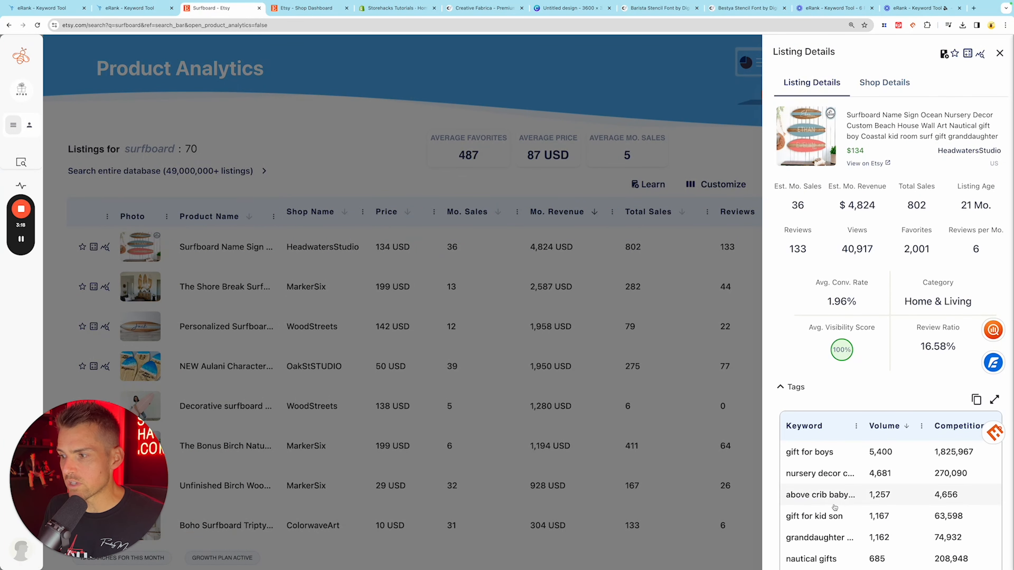
{"action": "scroll", "coordinate": [834, 508], "scroll_direction": "down", "scroll_amount": 3}
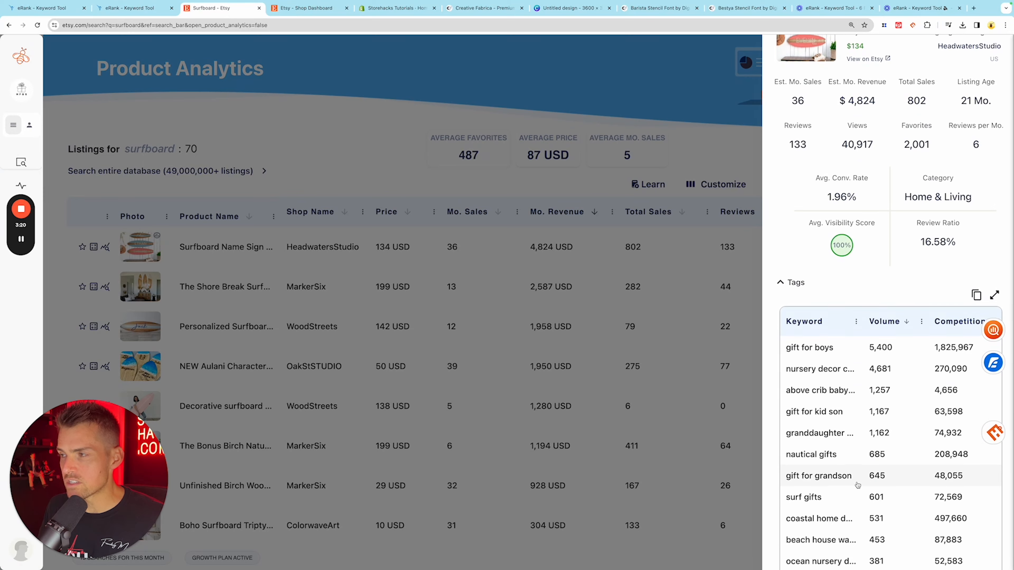
{"action": "scroll", "coordinate": [858, 484], "scroll_direction": "up", "scroll_amount": 3}
{"action": "left_click", "coordinate": [885, 135]}
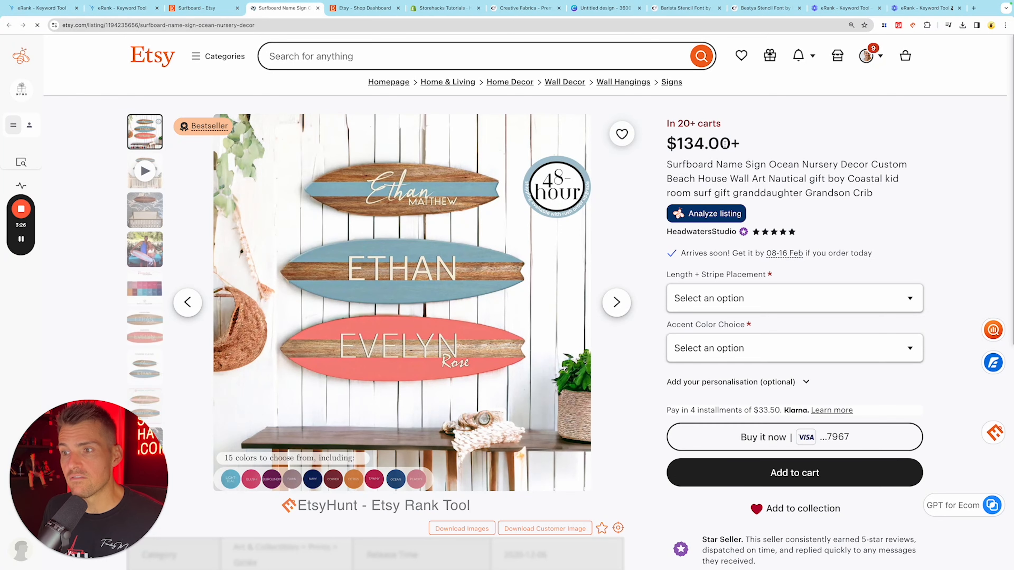
- Add the surfboard name sign to the basket with the 35" CenterStripe length and the "Blue shown 1st image" accent color
{"action": "left_click", "coordinate": [759, 298]}
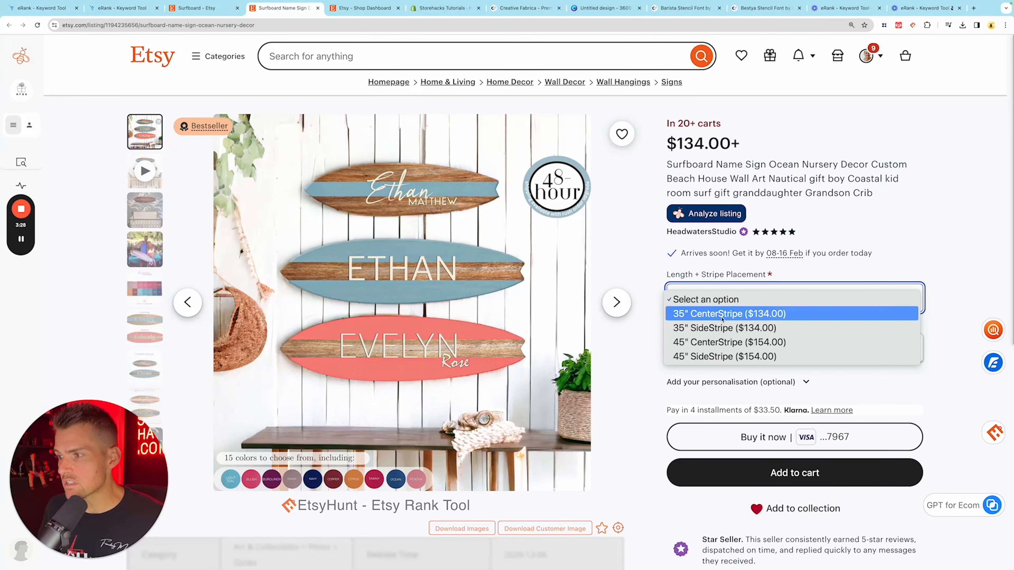
{"action": "left_click", "coordinate": [758, 311]}
{"action": "left_click", "coordinate": [768, 347]}
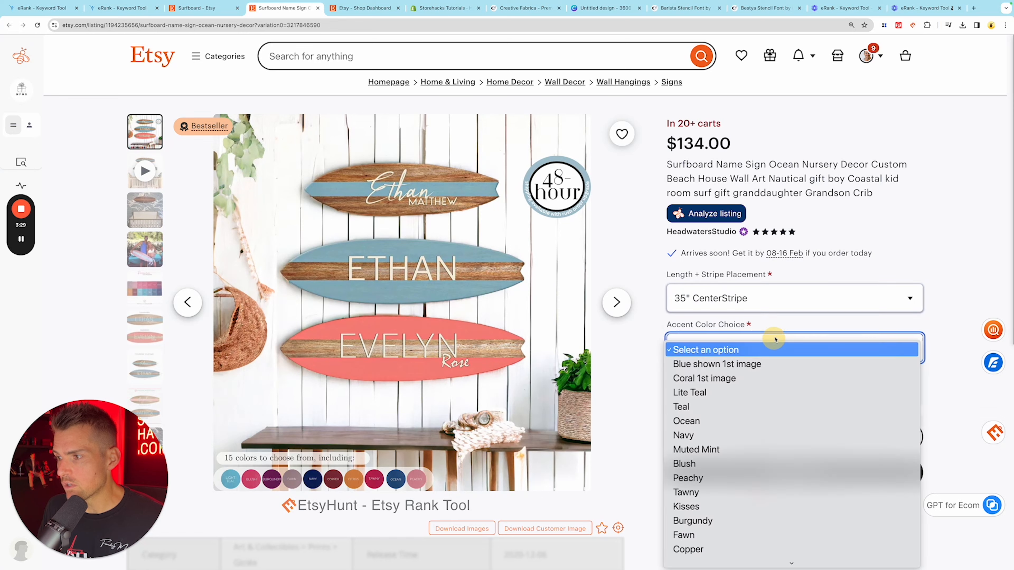
{"action": "left_click", "coordinate": [770, 350]}
{"action": "left_click", "coordinate": [772, 345]}
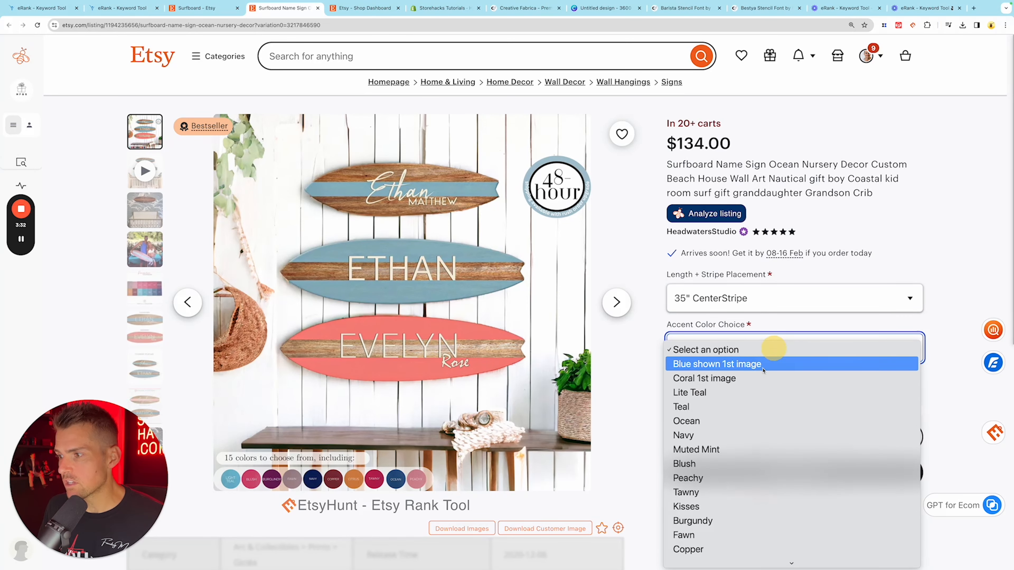
{"action": "left_click", "coordinate": [770, 364]}
{"action": "scroll", "coordinate": [758, 351], "scroll_direction": "down", "scroll_amount": 2}
{"action": "left_click", "coordinate": [782, 409]}
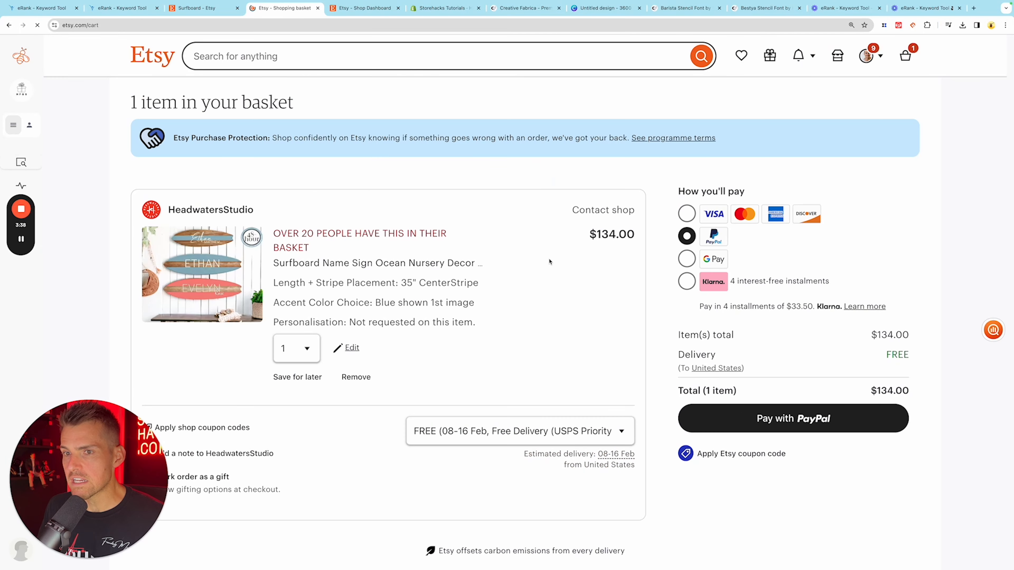
- Examine the basket notice about how many shoppers have the surfboard name sign in their baskets
{"action": "scroll", "coordinate": [549, 261], "scroll_direction": "down", "scroll_amount": 2}
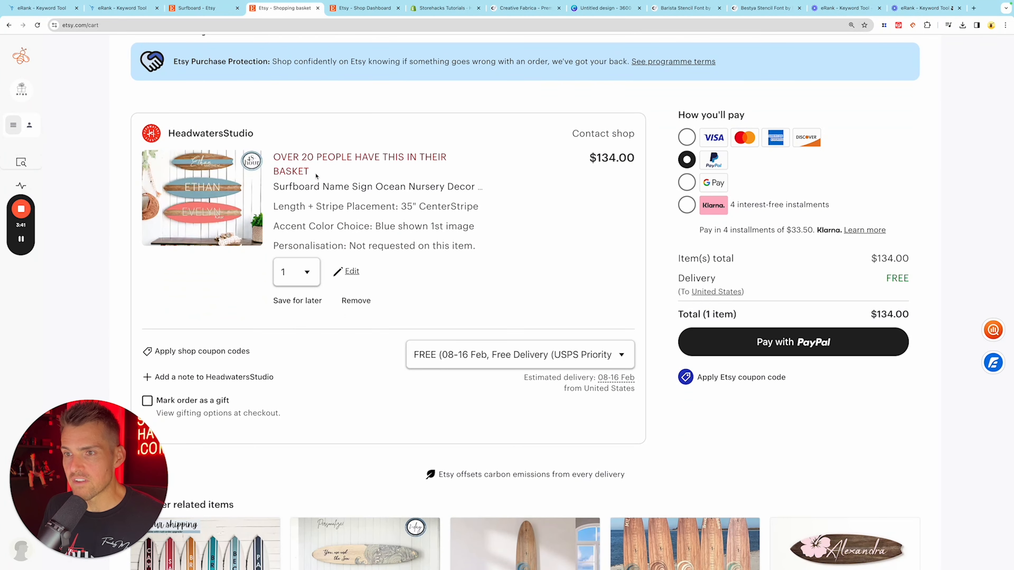
{"action": "left_click_drag", "start_coordinate": [310, 172], "coordinate": [273, 156]}
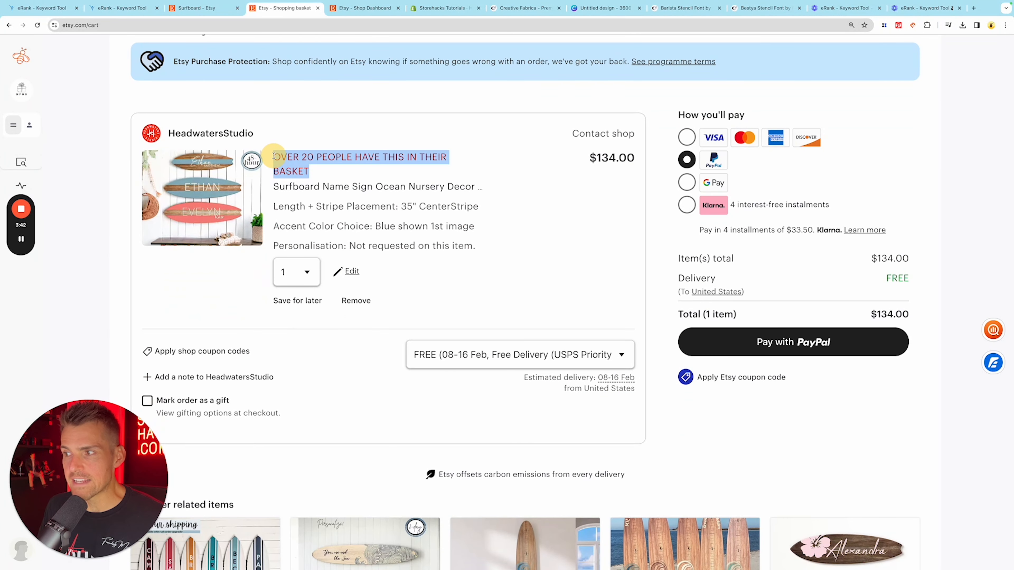
{"action": "left_click", "coordinate": [300, 153]}
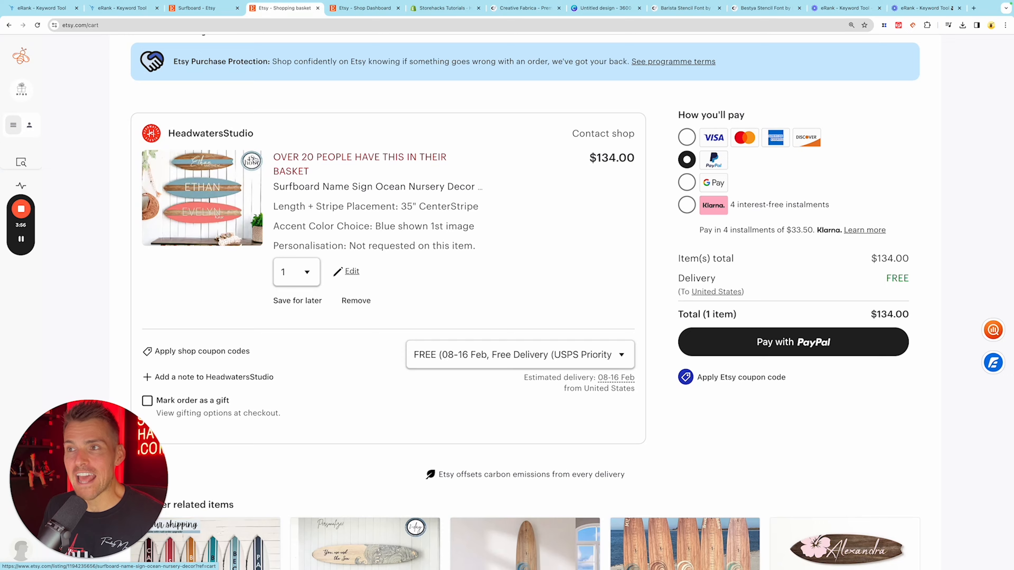
- Switch to the blank 3600 x 3600 px Canva design and search its elements for "surfboard"
{"action": "left_click", "coordinate": [575, 9]}
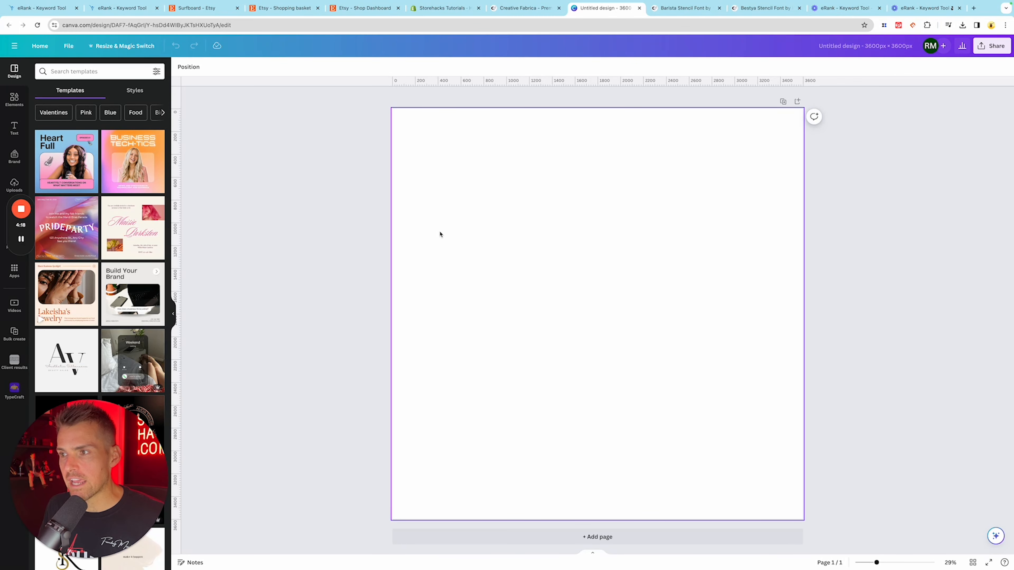
{"action": "left_click", "coordinate": [14, 99]}
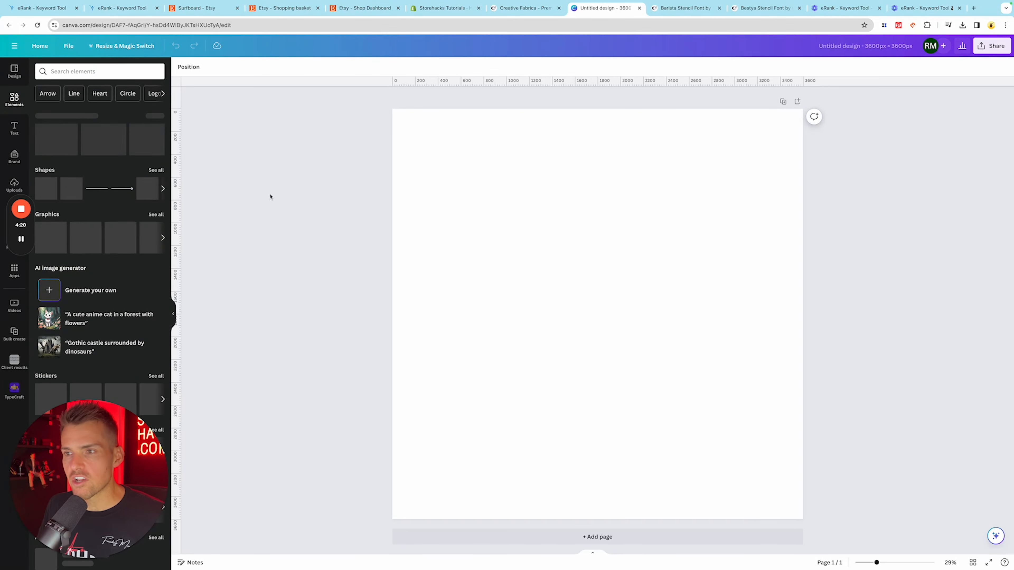
{"action": "left_click", "coordinate": [113, 71]}
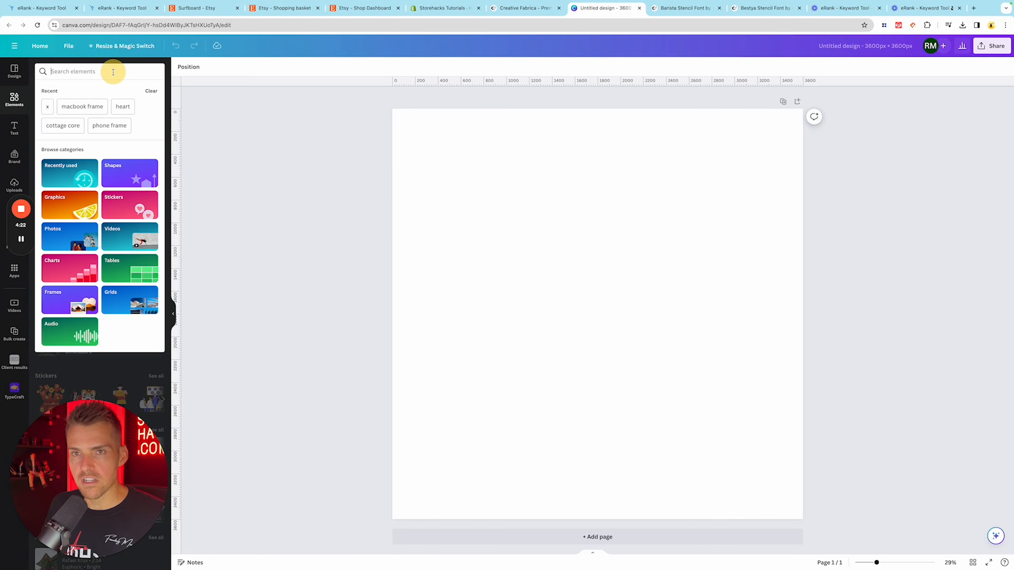
{"action": "type", "text": "surfo"}
{"action": "type", "text": "board"}
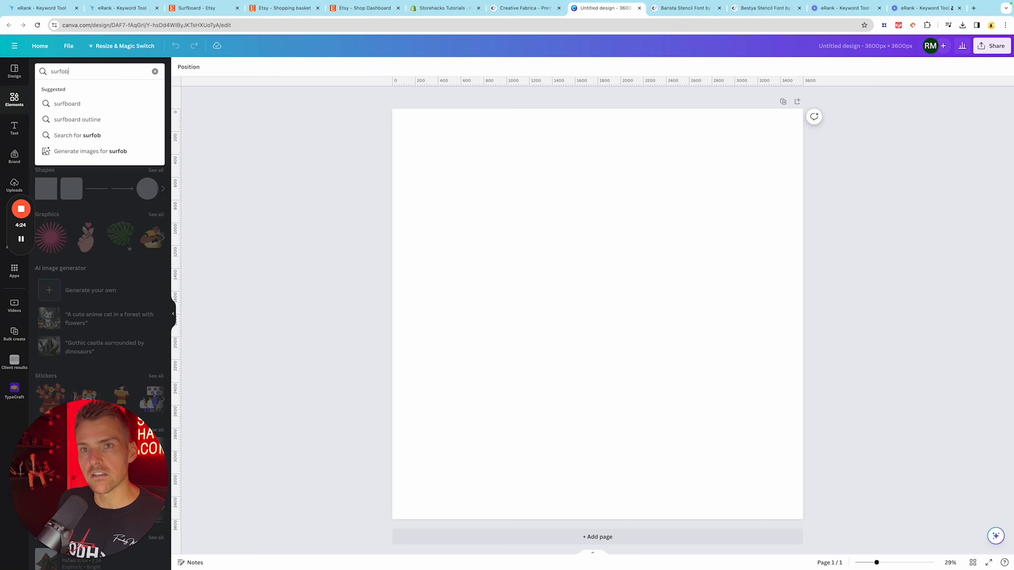
{"action": "key", "text": "Return"}
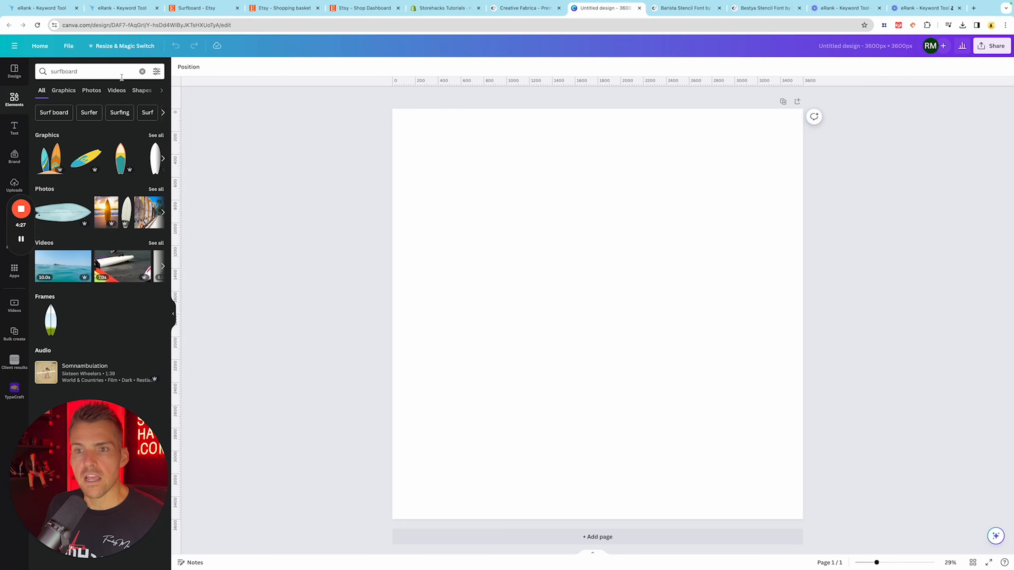
- Browse all surfboard graphics and place a solid black surfboard silhouette horizontally across nearly the full width of the canvas
{"action": "left_click", "coordinate": [156, 135]}
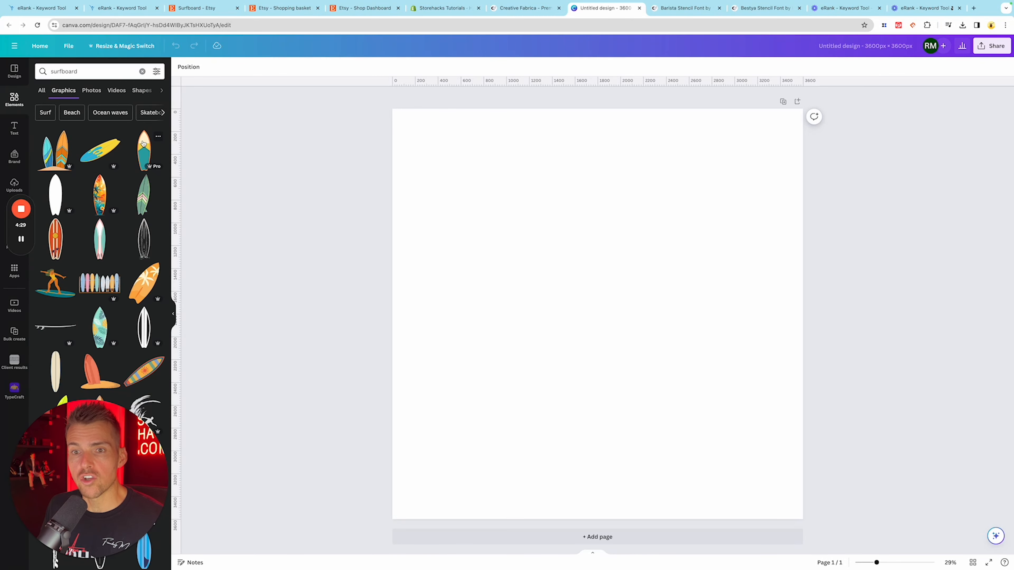
{"action": "scroll", "coordinate": [120, 156], "scroll_direction": "down", "scroll_amount": 5}
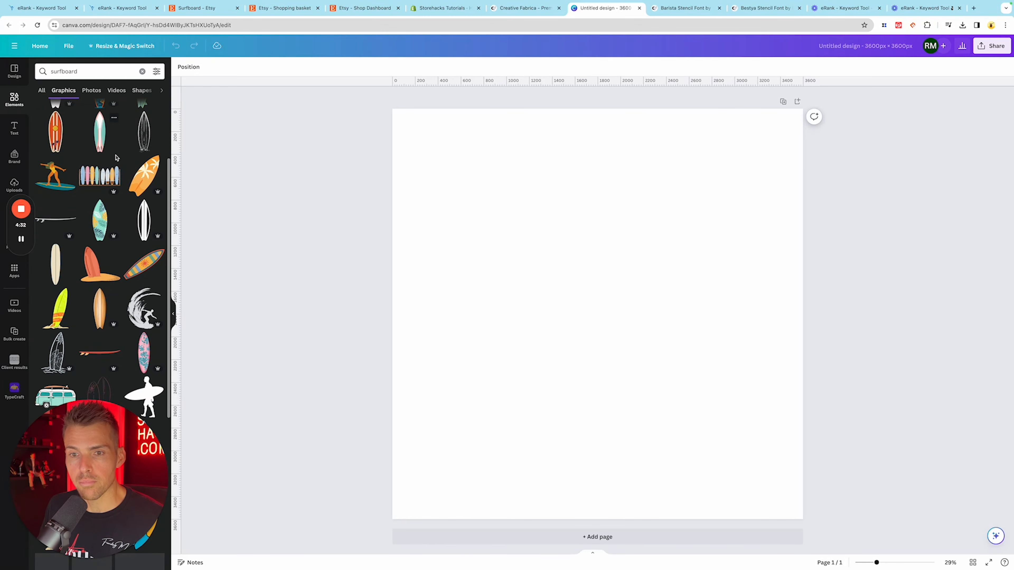
{"action": "scroll", "coordinate": [116, 158], "scroll_direction": "down", "scroll_amount": 10}
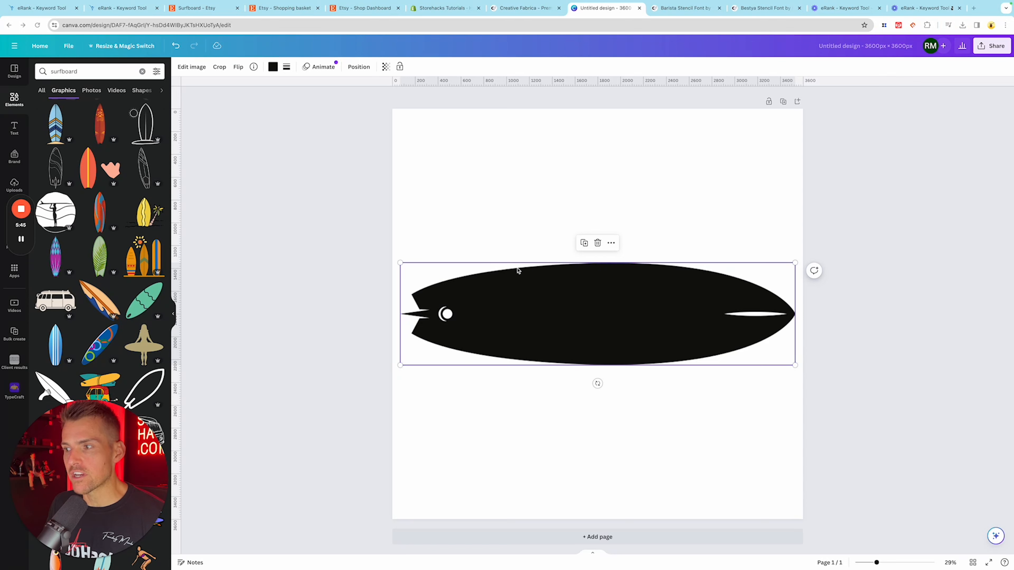
{"action": "left_click", "coordinate": [439, 237]}
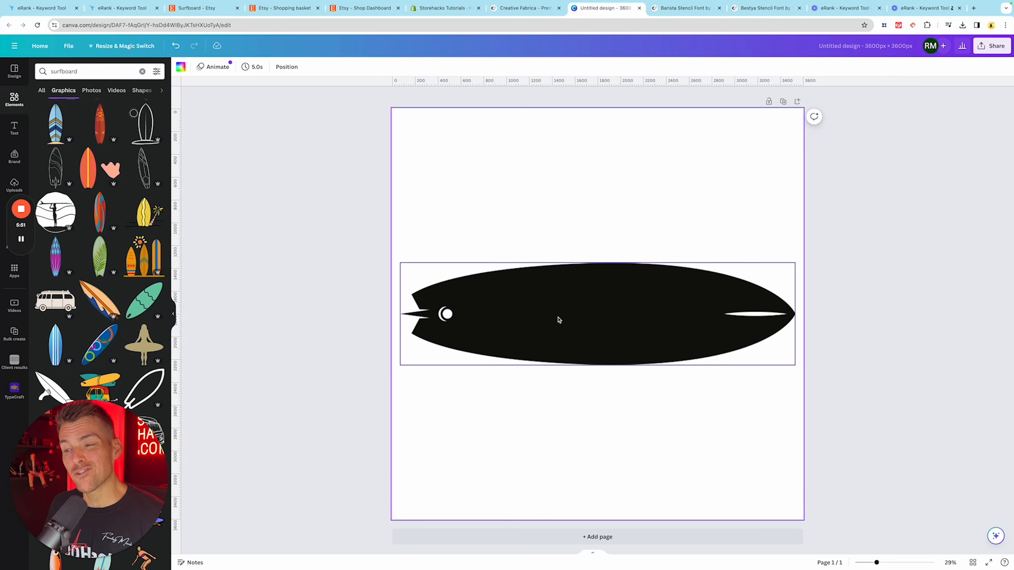
{"action": "left_click", "coordinate": [320, 196]}
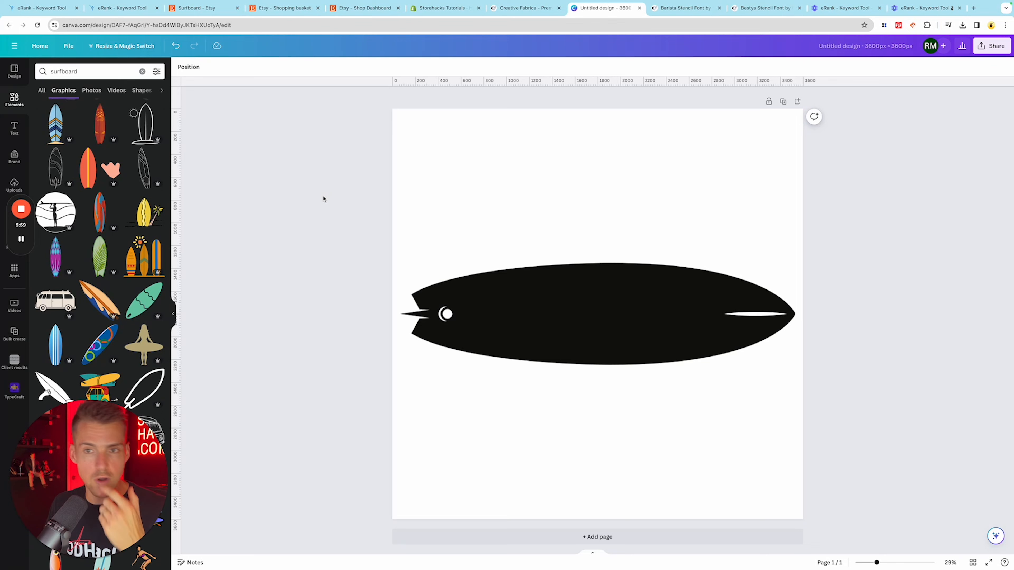
- Search the graphics for "palm tree" and place a black two-palm silhouette rising from the surfboard near its pointed nose
{"action": "left_click", "coordinate": [60, 71]}
{"action": "double_click", "coordinate": [60, 71]}
{"action": "key", "text": "BackSpace"}
{"action": "type", "text": "palm tree"}
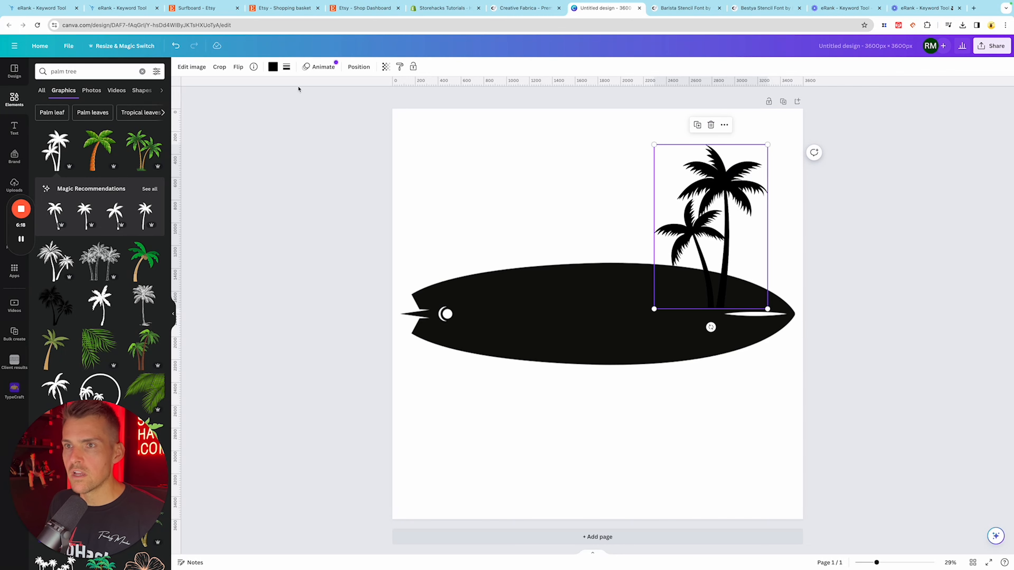
- Recolor the palm trees with the surfboard's off-black document color so both shapes match, and deselect them
{"action": "left_click", "coordinate": [273, 67]}
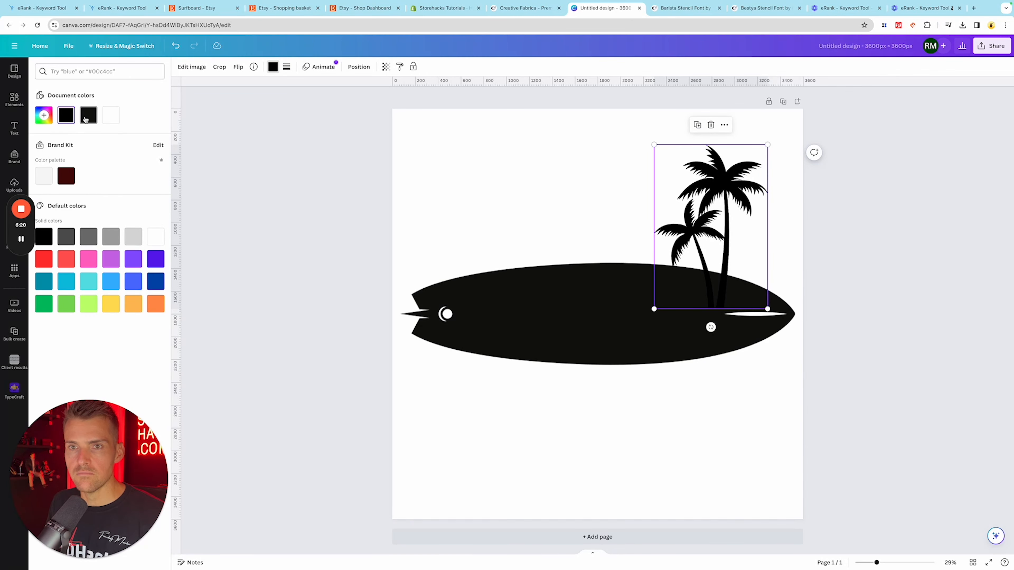
{"action": "key", "text": "Escape"}
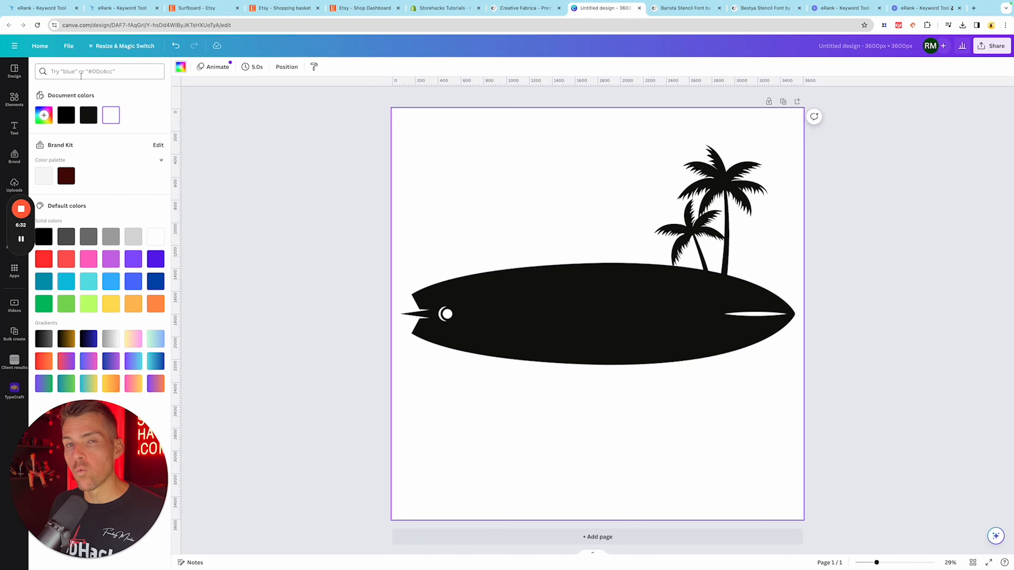
{"action": "left_click", "coordinate": [220, 176]}
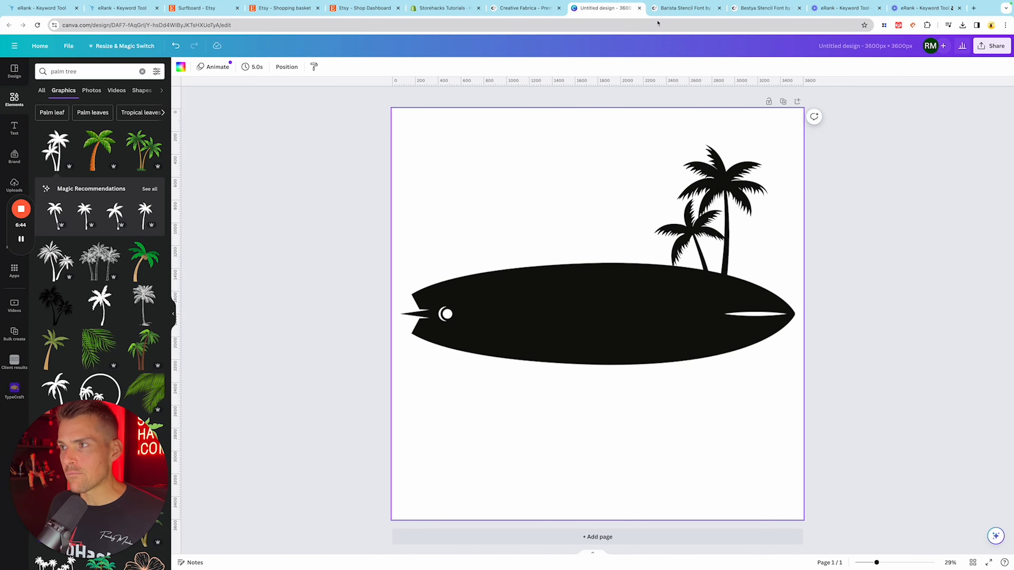
- Switch to the Barista Stencil Font product page on Creative Fabrica
{"action": "left_click", "coordinate": [659, 12]}
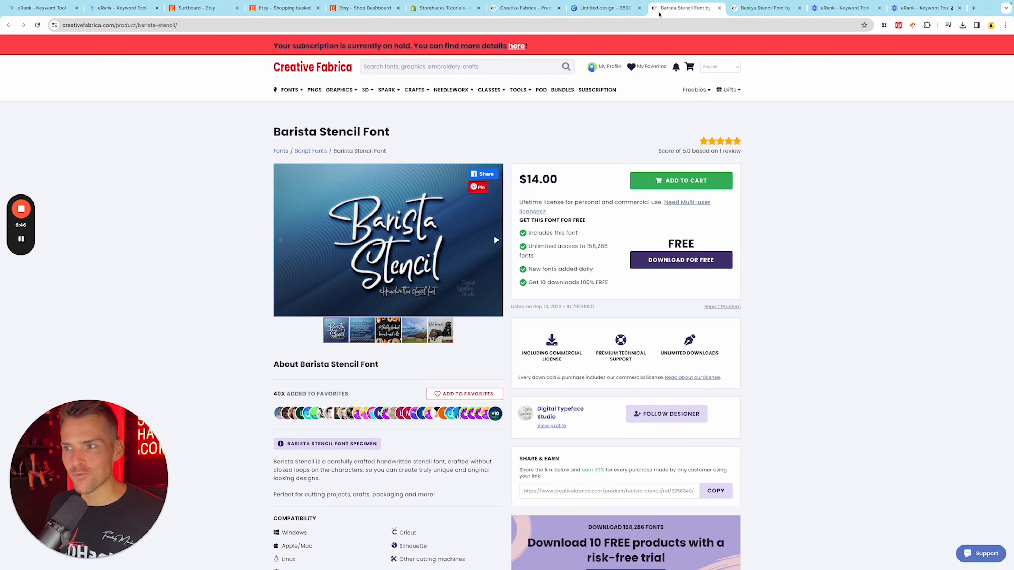
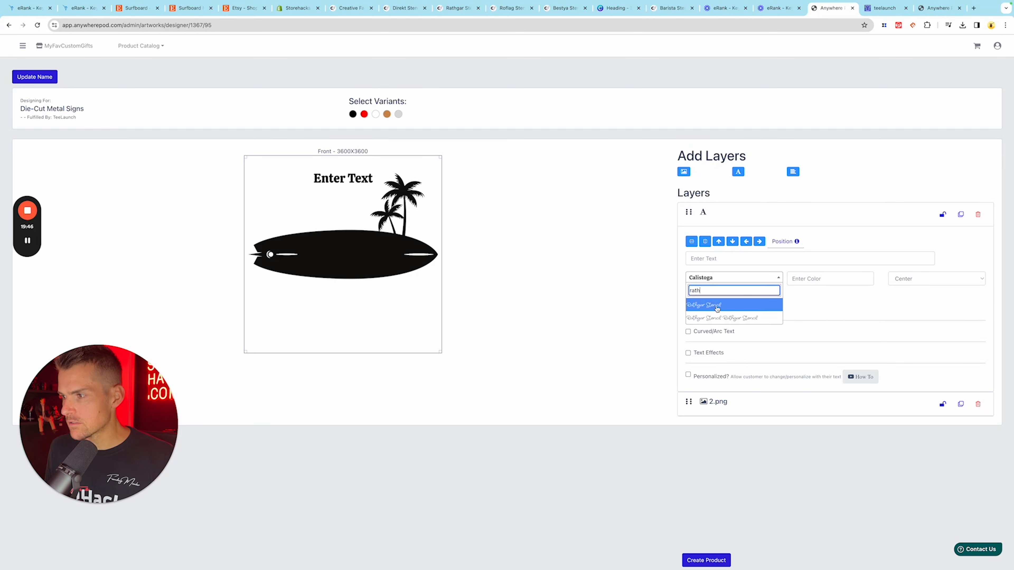
- Set the text layer in the Rathgar Stencil font, center it on the surfboard and color it white (#ffffff)
{"action": "left_click_drag", "start_coordinate": [366, 177], "coordinate": [373, 251]}
{"action": "left_click", "coordinate": [812, 285]}
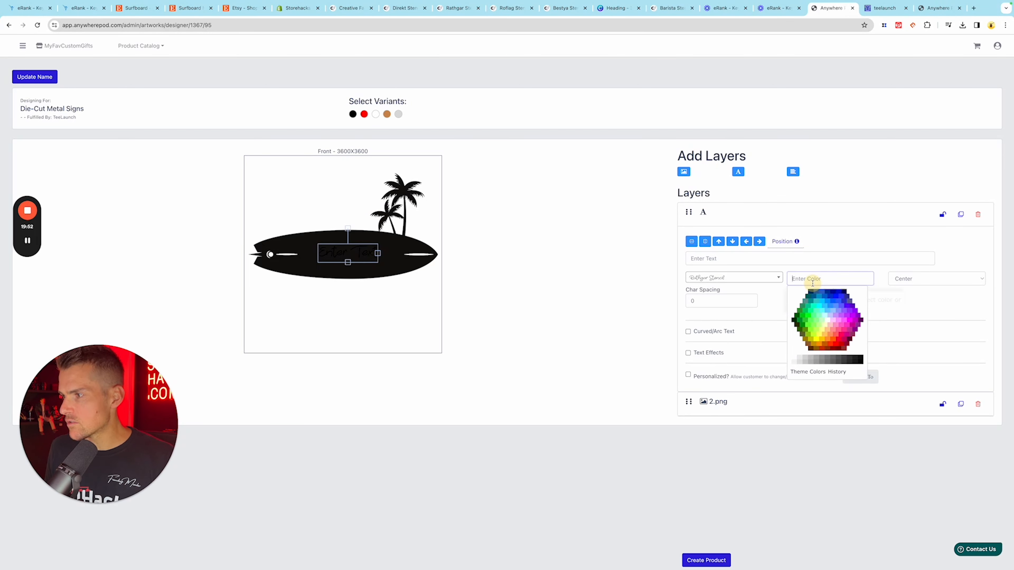
{"action": "left_click", "coordinate": [828, 319]}
{"action": "left_click", "coordinate": [837, 380]}
- Replace the placeholder text with a sample first name, enlarge it on the surfboard and allow customers to personalize it
{"action": "left_click", "coordinate": [720, 258]}
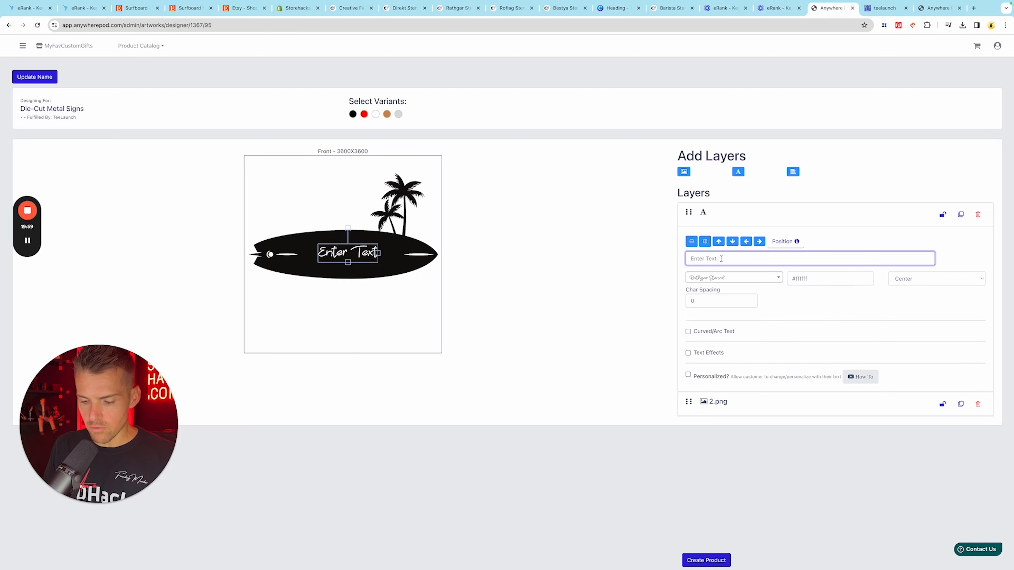
{"action": "type", "text": "Bradley"}
{"action": "mouse_move", "coordinate": [367, 253]}
{"action": "left_mouse_down"}
{"action": "mouse_move", "coordinate": [409, 264]}
{"action": "mouse_move", "coordinate": [376, 255]}
{"action": "left_mouse_up"}
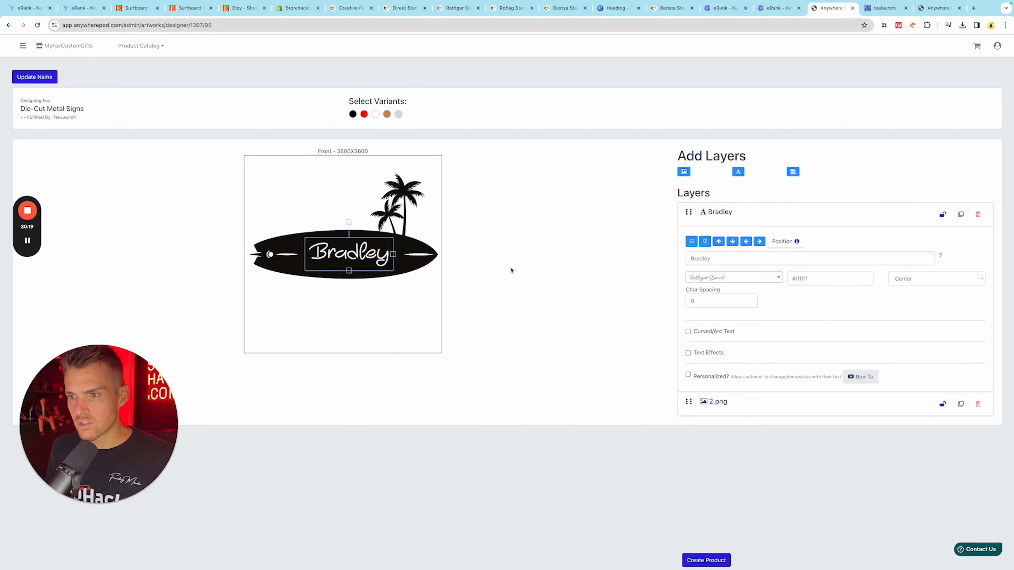
{"action": "left_click", "coordinate": [390, 251]}
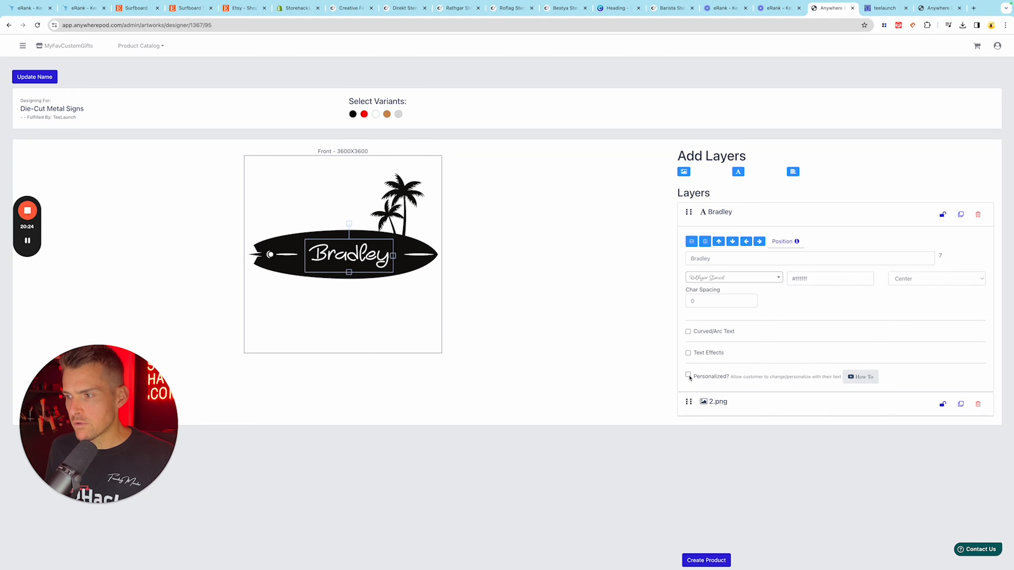
{"action": "left_click", "coordinate": [688, 375]}
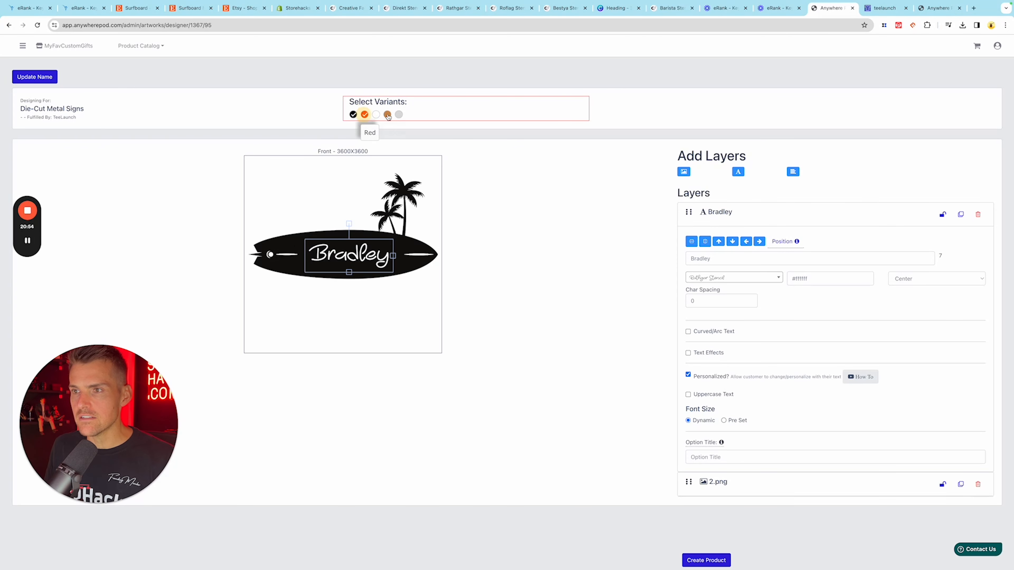
- Complete the variant selection with Copper, Silver and White alongside Black and Red, and create the die-cut metal sign product
{"action": "left_click", "coordinate": [387, 116]}
{"action": "left_click", "coordinate": [398, 115]}
{"action": "left_click", "coordinate": [376, 115]}
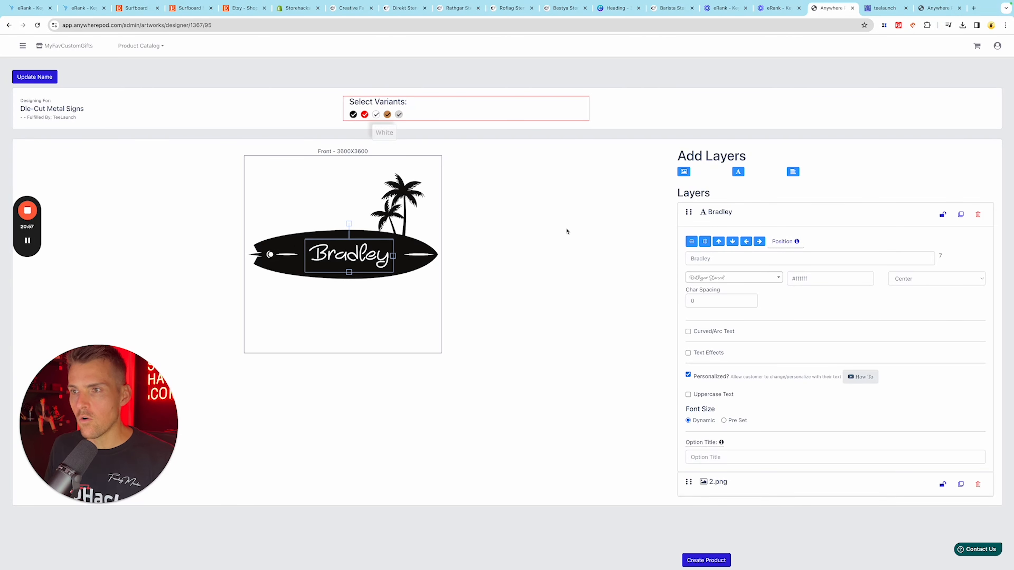
{"action": "left_click", "coordinate": [692, 560]}
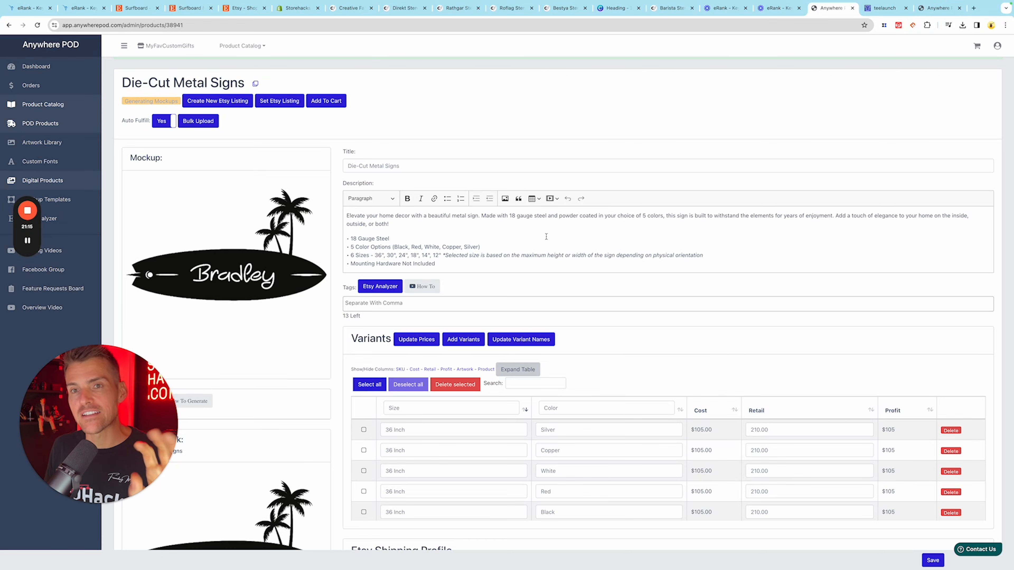
- Replace the product title with "Personalized Surfboard Wall Art, Custom Surfboard Decor"
{"action": "scroll", "coordinate": [539, 237], "scroll_direction": "down", "scroll_amount": 2}
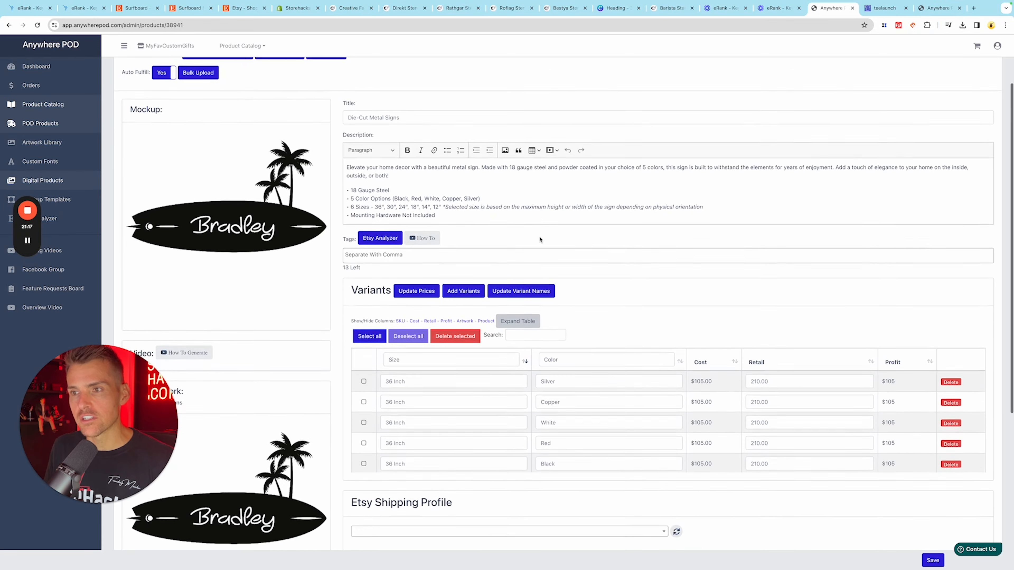
{"action": "left_click", "coordinate": [405, 103]}
{"action": "triple_click", "coordinate": [369, 103]}
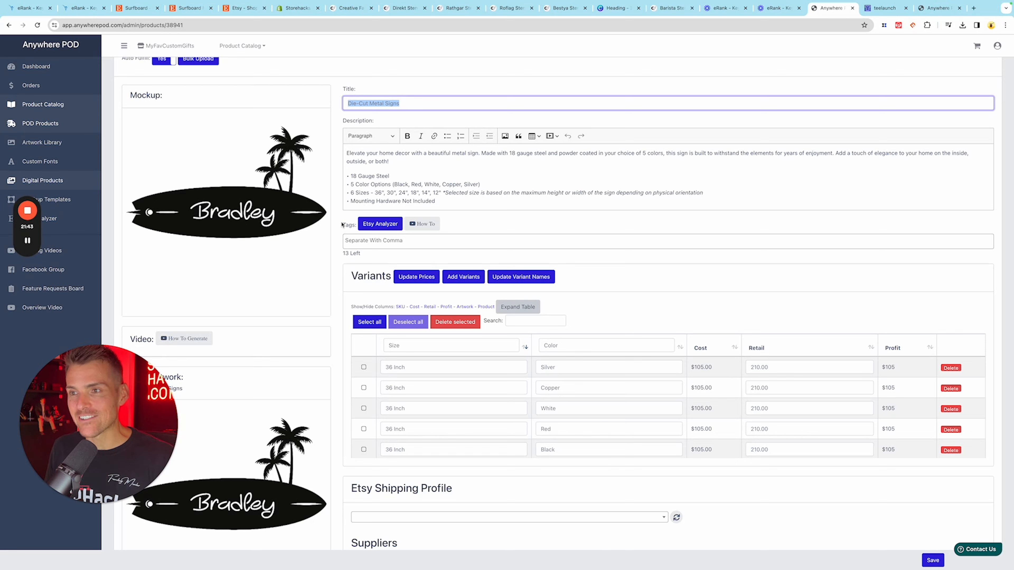
{"action": "type", "text": "Personalized Surfboard Wall Art, Custom Surfboard Decor"}
- Review the retail prices of the size and color variants down to 12 inch, and save the product
{"action": "scroll", "coordinate": [744, 320], "scroll_direction": "down", "scroll_amount": 1}
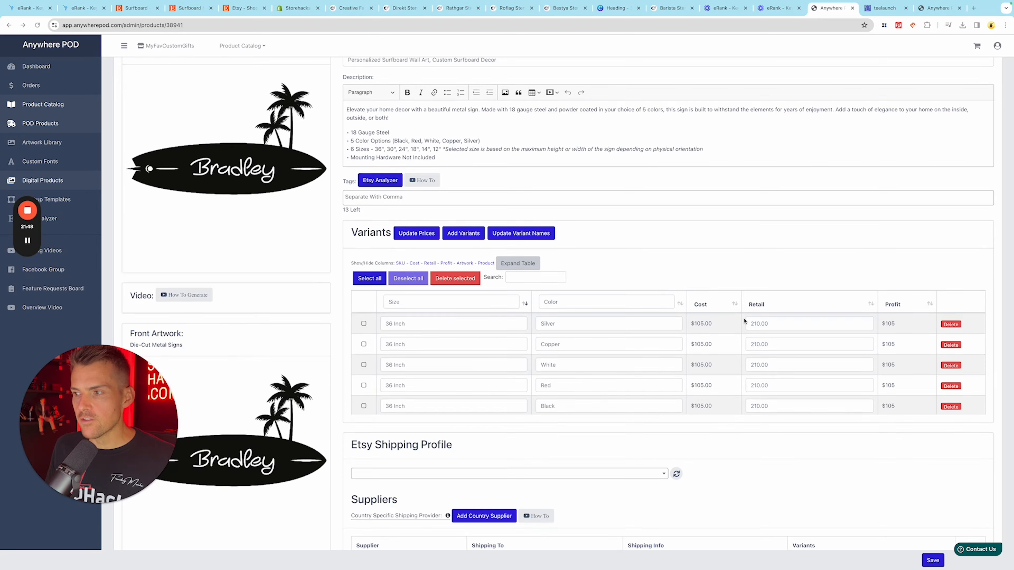
{"action": "scroll", "coordinate": [782, 355], "scroll_direction": "down", "scroll_amount": 4}
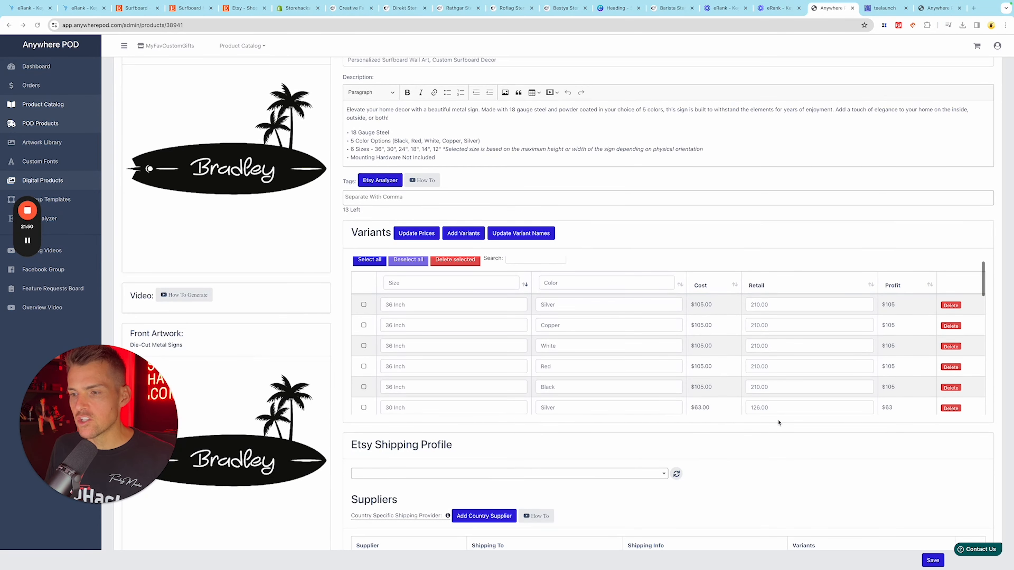
{"action": "left_click", "coordinate": [661, 338]}
{"action": "left_click", "coordinate": [661, 339]}
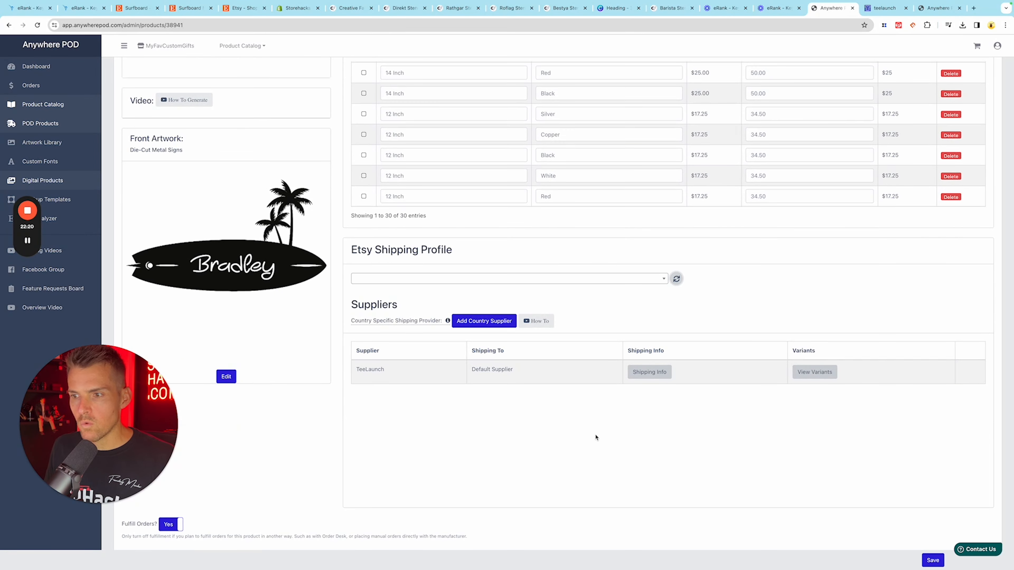
{"action": "left_click", "coordinate": [932, 560]}
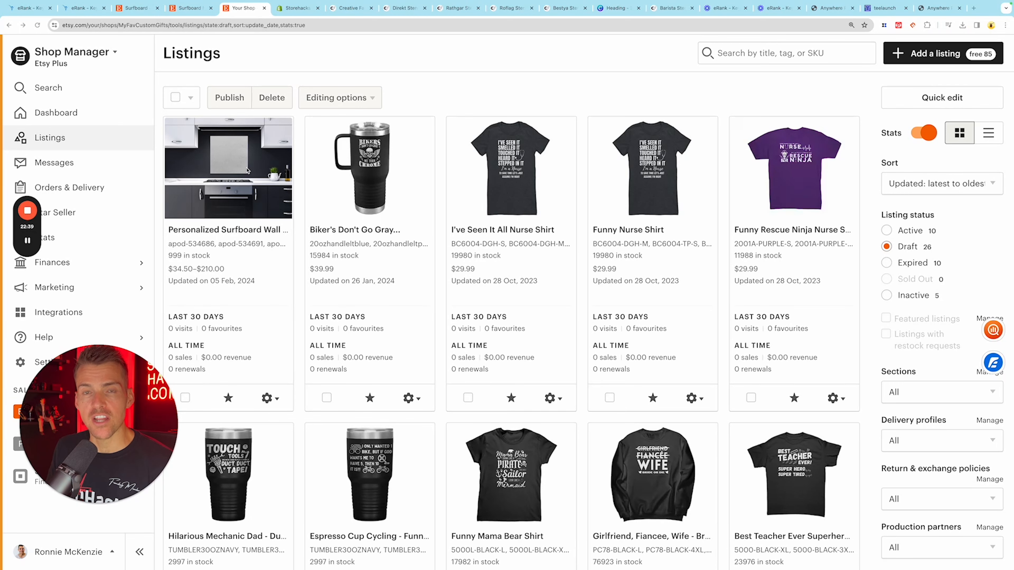
- Open the draft Etsy listing for the personalized surfboard wall art and review its content
{"action": "left_click", "coordinate": [205, 232]}
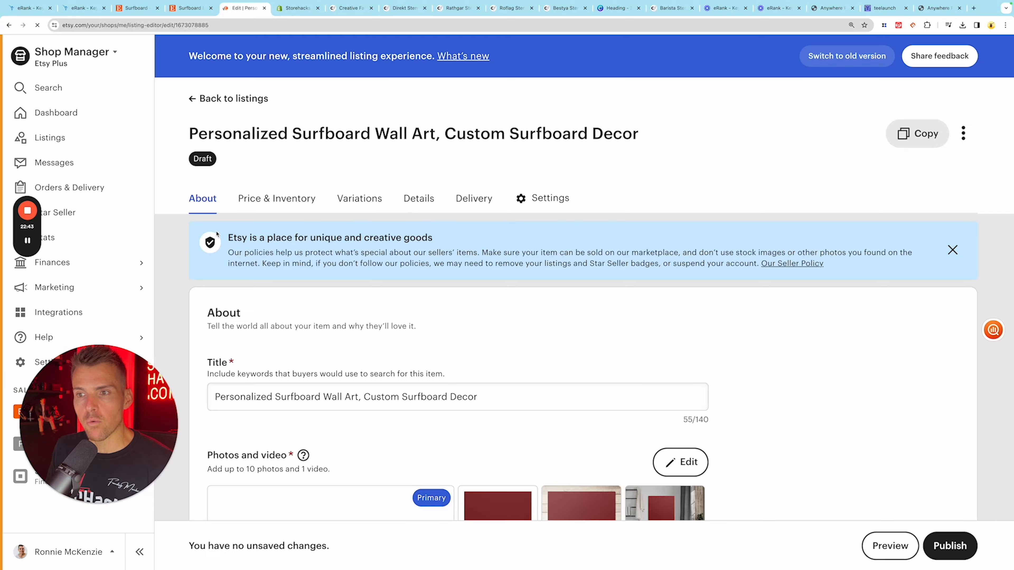
{"action": "scroll", "coordinate": [224, 235], "scroll_direction": "down", "scroll_amount": 7}
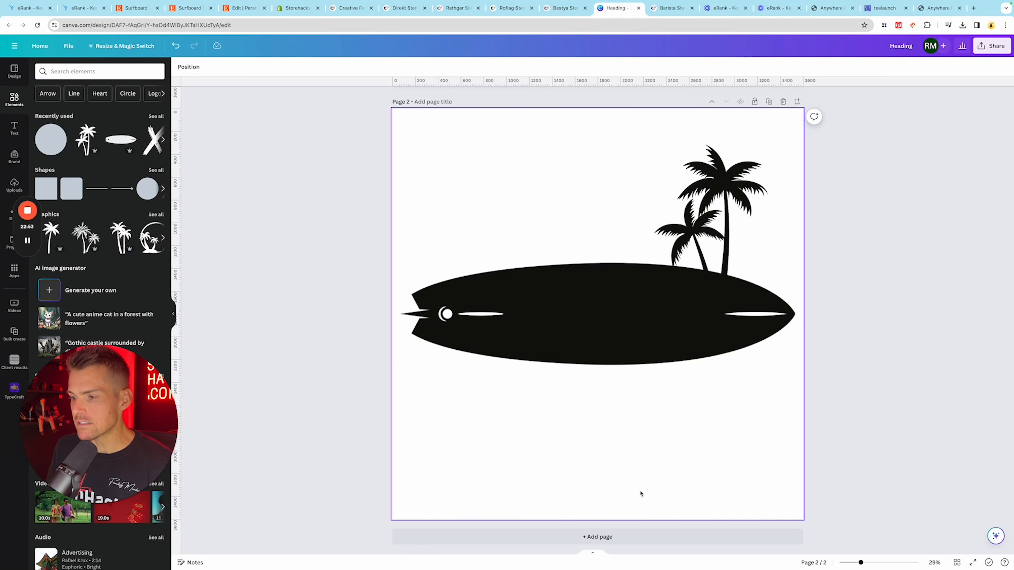
- In the Canva design, add a third page filled with the uploaded name sign image and remove the image's background
{"action": "left_click", "coordinate": [640, 535]}
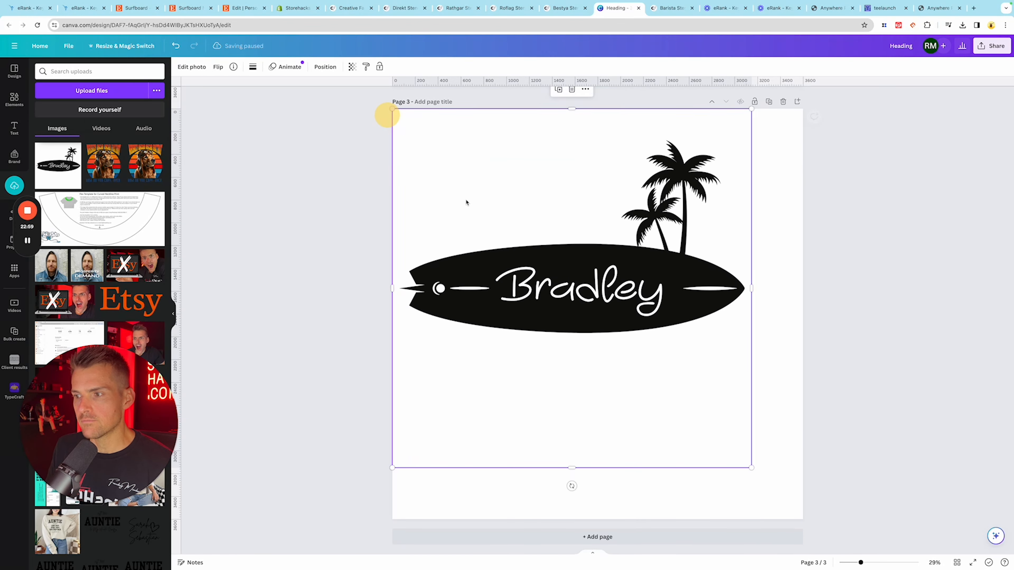
{"action": "left_click", "coordinate": [701, 287]}
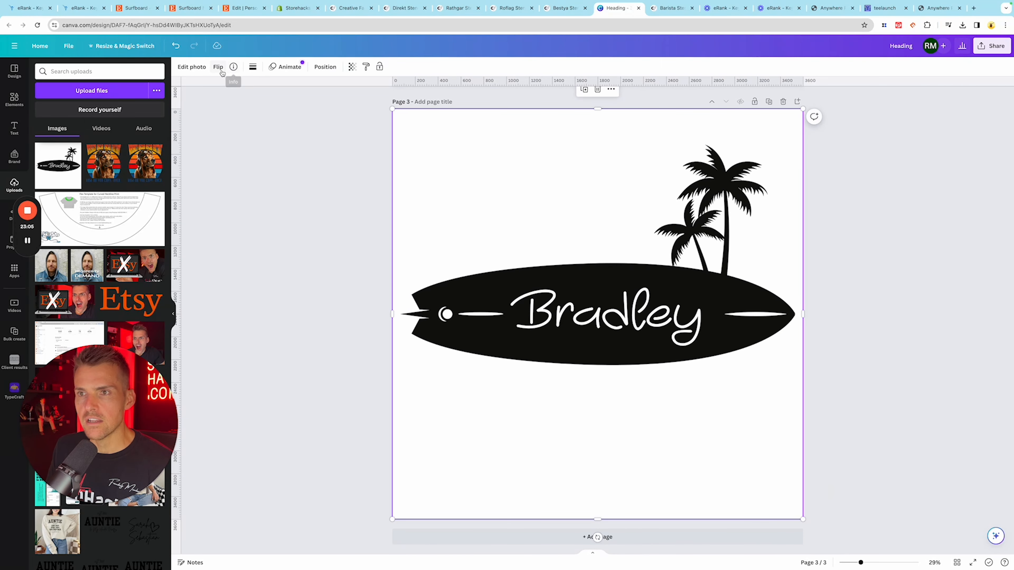
{"action": "left_click", "coordinate": [186, 71]}
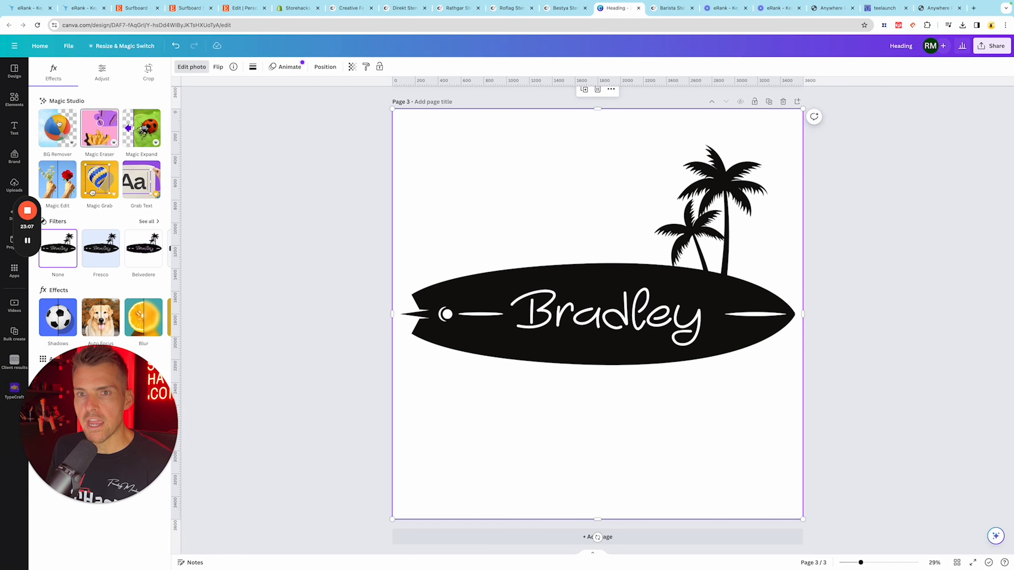
{"action": "left_click", "coordinate": [57, 125]}
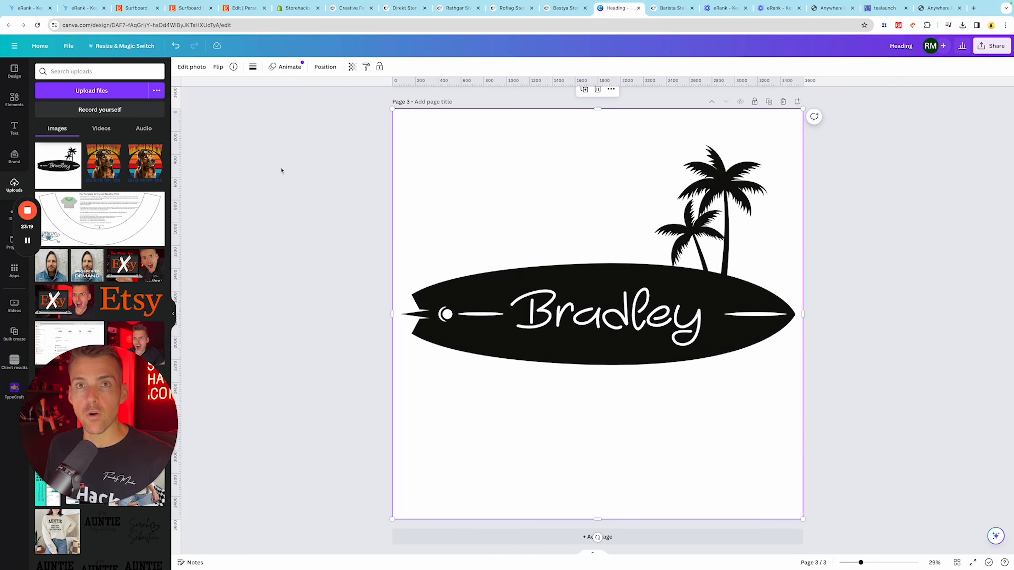
{"action": "left_click", "coordinate": [283, 258]}
{"action": "left_click", "coordinate": [478, 282]}
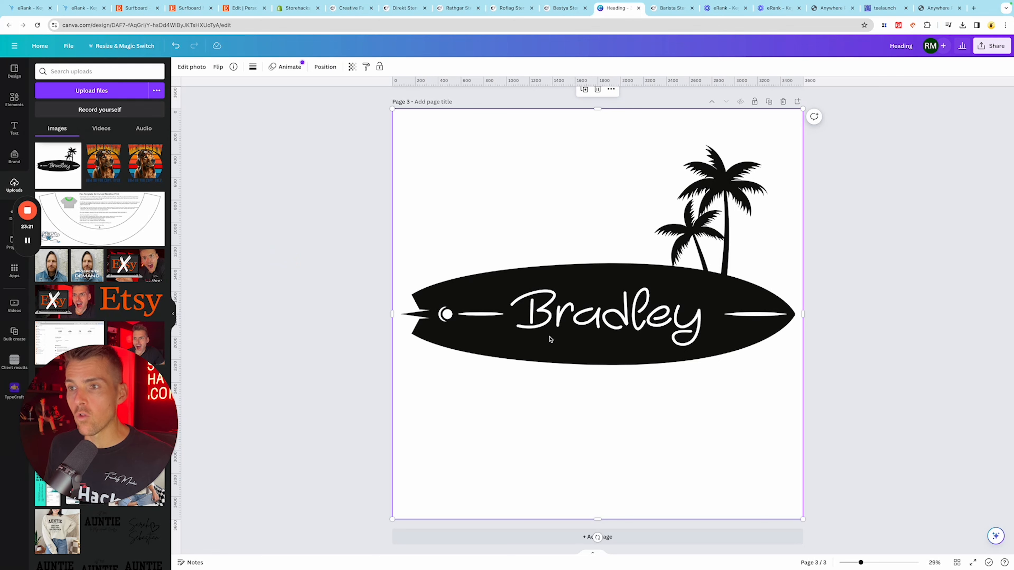
- Set the third page's background to solid pink behind the cut-out sign image, with the image filling the whole page
{"action": "left_click_drag", "start_coordinate": [392, 108], "coordinate": [407, 124]}
{"action": "left_click", "coordinate": [400, 123]}
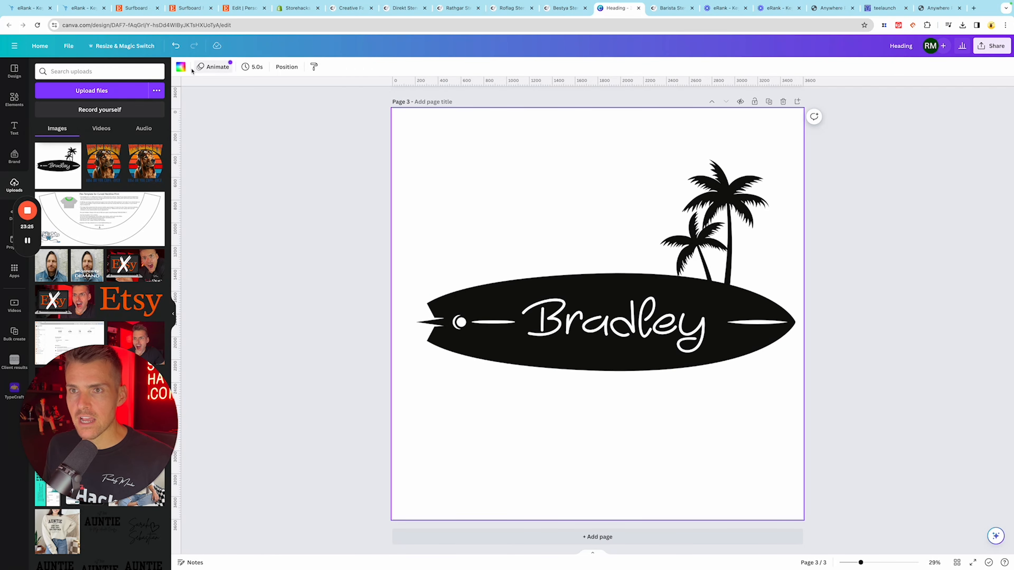
{"action": "left_click", "coordinate": [181, 66]}
{"action": "left_click", "coordinate": [89, 305]}
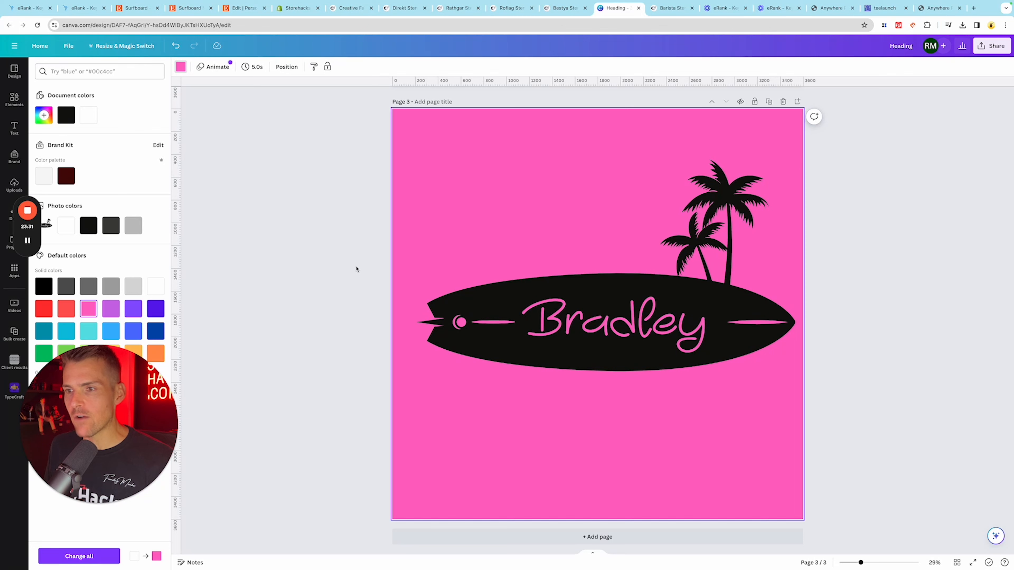
{"action": "left_click", "coordinate": [404, 123]}
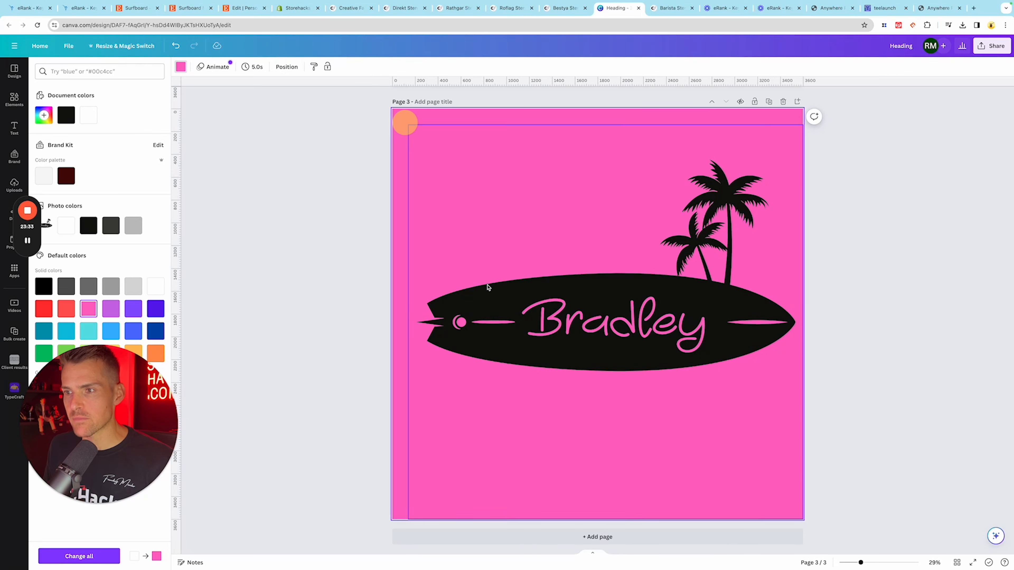
{"action": "left_click", "coordinate": [488, 302]}
{"action": "left_click_drag", "start_coordinate": [408, 126], "coordinate": [392, 109]}
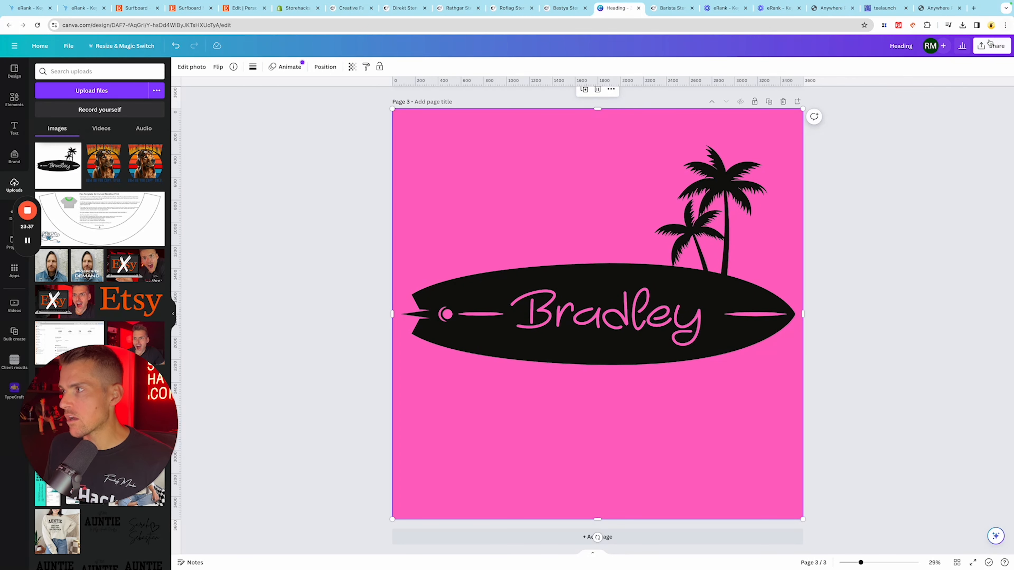
- Download only page 3 as a PNG with a transparent background
{"action": "left_click", "coordinate": [994, 47]}
{"action": "left_click", "coordinate": [916, 246]}
{"action": "left_click", "coordinate": [974, 191]}
{"action": "left_click", "coordinate": [997, 213]}
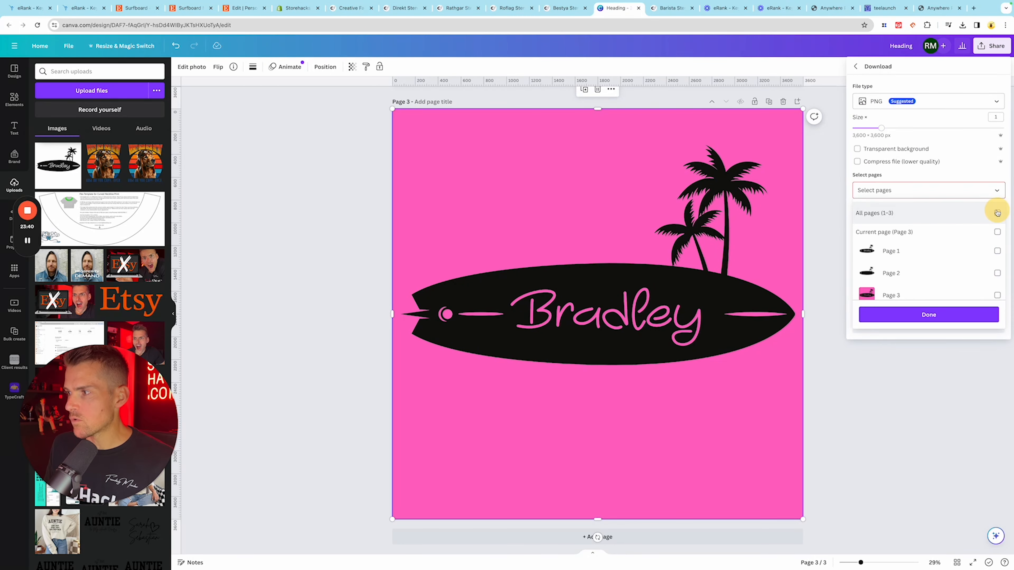
{"action": "left_click", "coordinate": [997, 295]}
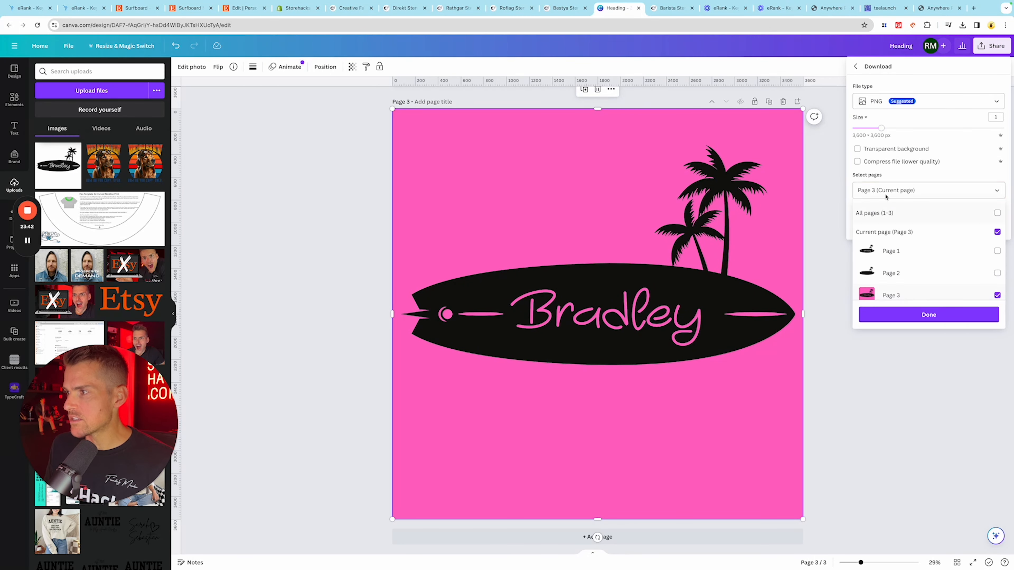
{"action": "left_click", "coordinate": [861, 154]}
{"action": "left_click", "coordinate": [918, 221]}
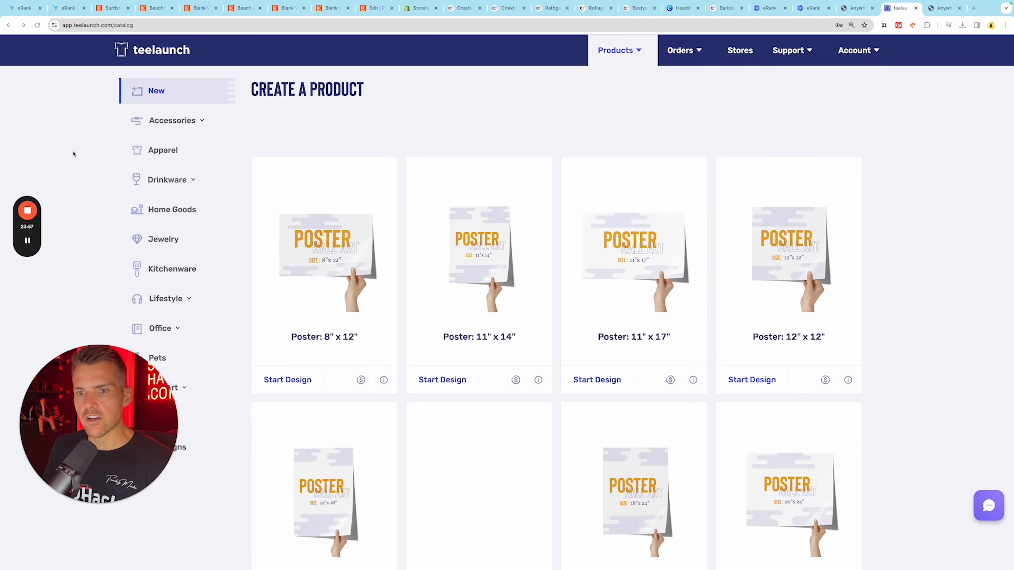
- Browse the Wall Art category in the teelaunch catalog and start a die-cut metal sign design
{"action": "scroll", "coordinate": [75, 153], "scroll_direction": "down", "scroll_amount": 3}
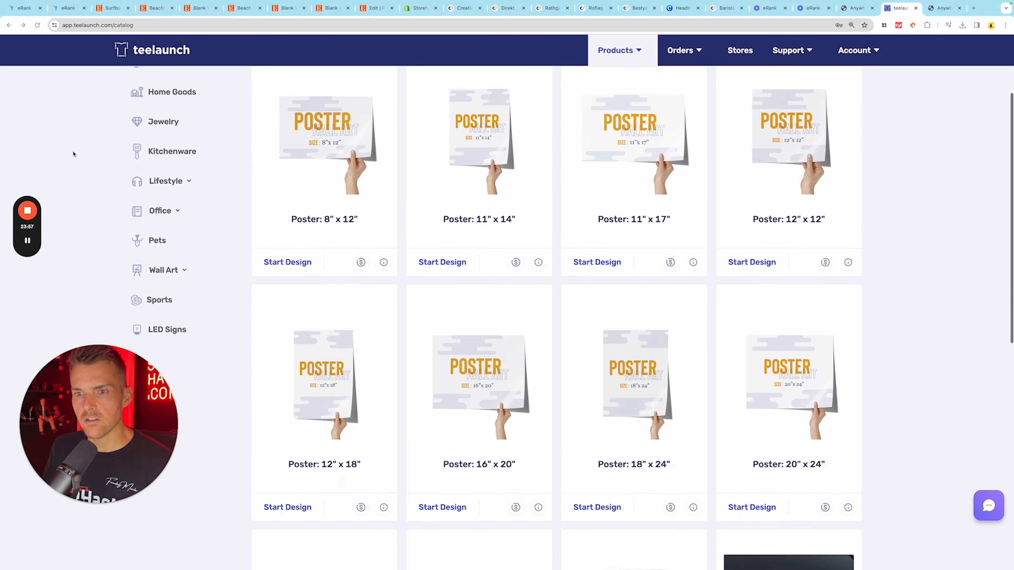
{"action": "left_click", "coordinate": [171, 266]}
{"action": "left_click", "coordinate": [174, 297]}
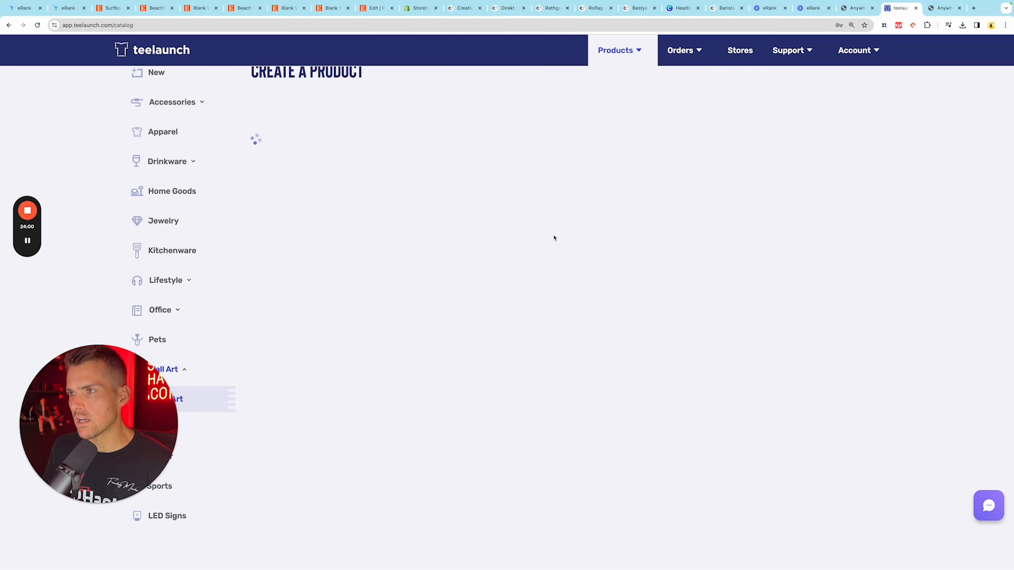
{"action": "left_click", "coordinate": [607, 386]}
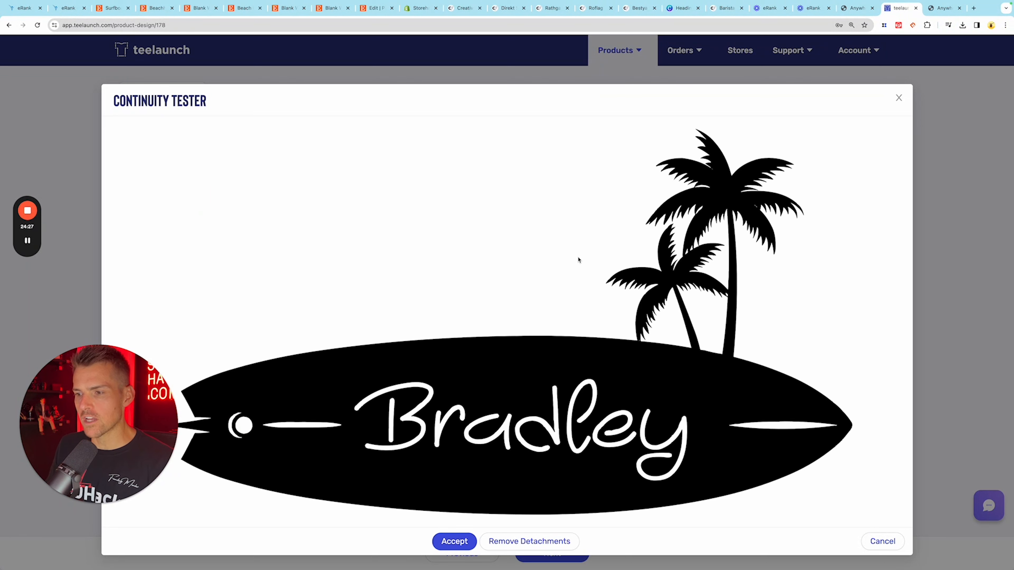
- Accept the sign artwork in the continuity tester and add the Red, White, Copper and Silver colors
{"action": "left_click", "coordinate": [454, 541]}
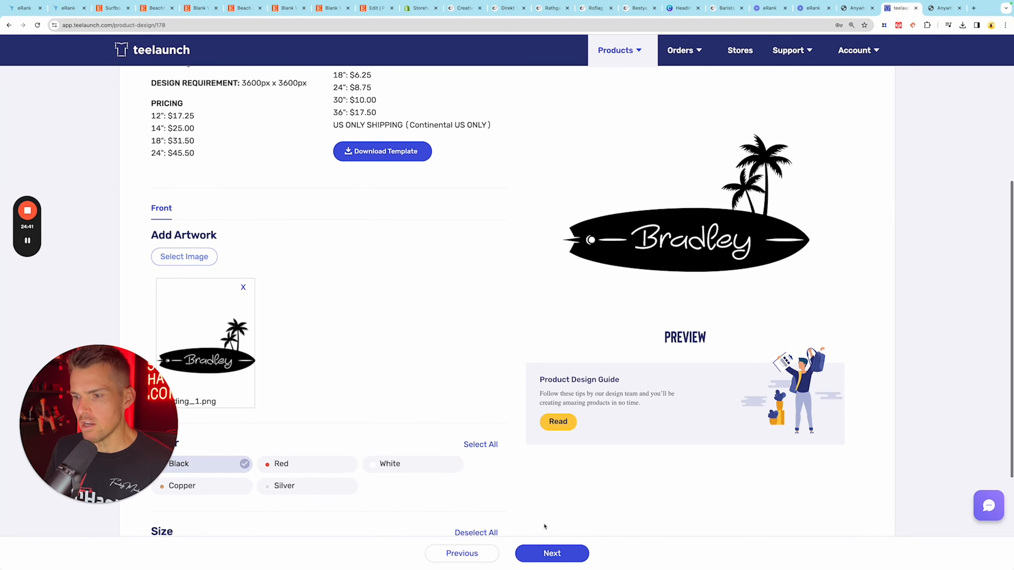
{"action": "left_click", "coordinate": [275, 463]}
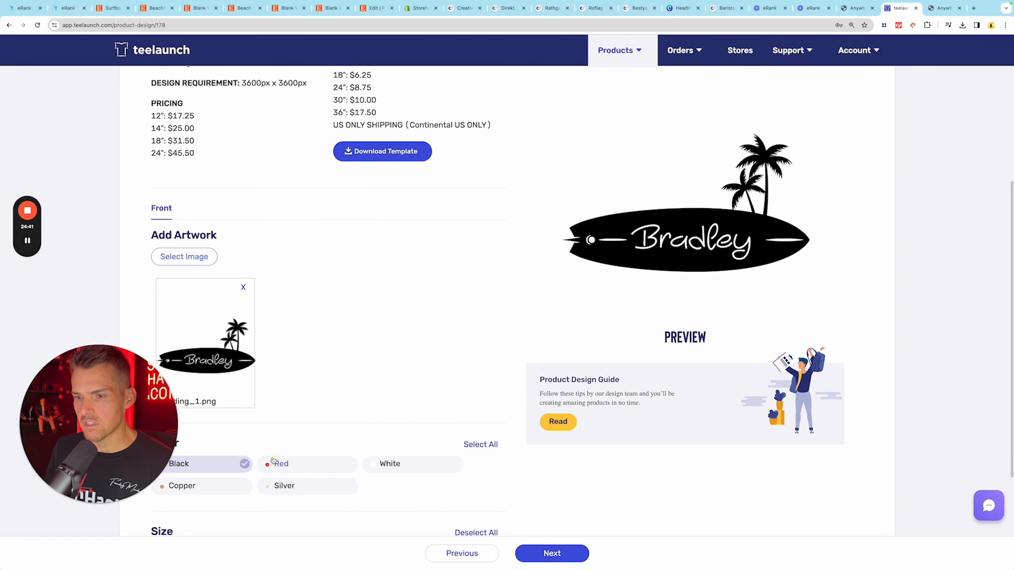
{"action": "left_click", "coordinate": [389, 462]}
{"action": "left_click", "coordinate": [232, 485]}
{"action": "left_click", "coordinate": [295, 486]}
- Exclude every sign size except 30 Inch, keeping all five colors
{"action": "scroll", "coordinate": [333, 472], "scroll_direction": "down", "scroll_amount": 3}
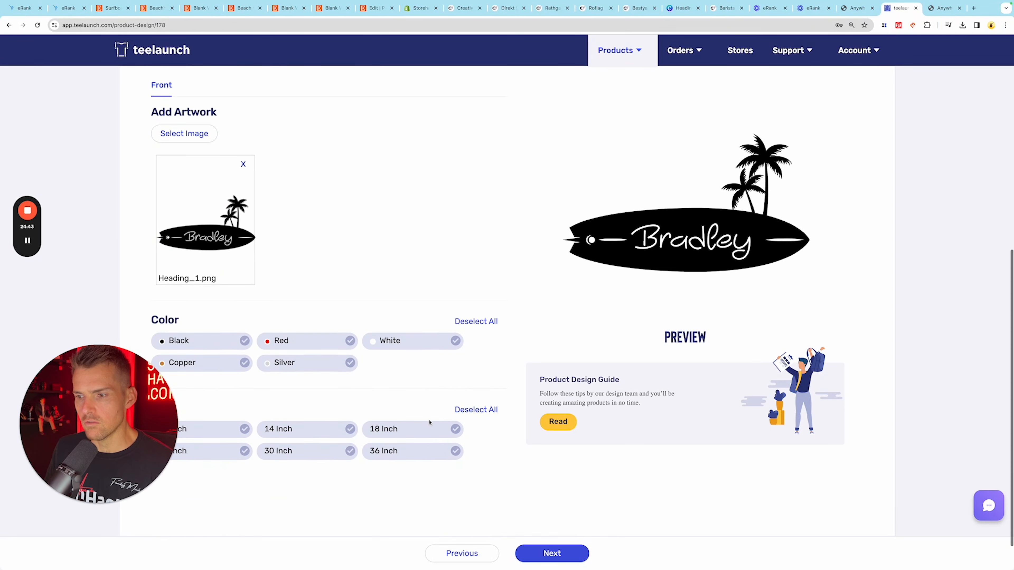
{"action": "left_click", "coordinate": [245, 430]}
{"action": "left_click", "coordinate": [245, 451]}
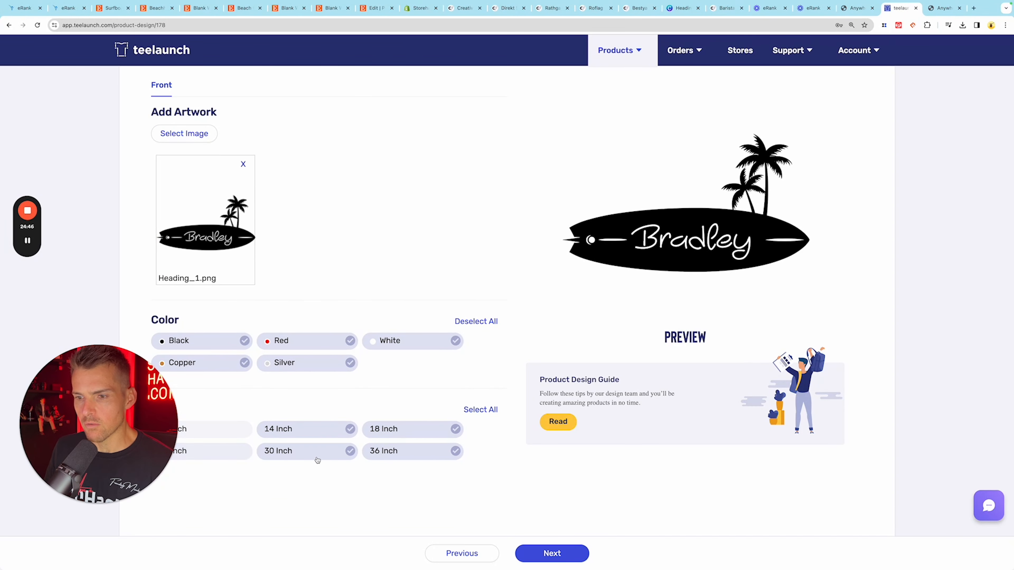
{"action": "left_click", "coordinate": [312, 438]}
{"action": "left_click", "coordinate": [375, 432]}
{"action": "left_click", "coordinate": [380, 446]}
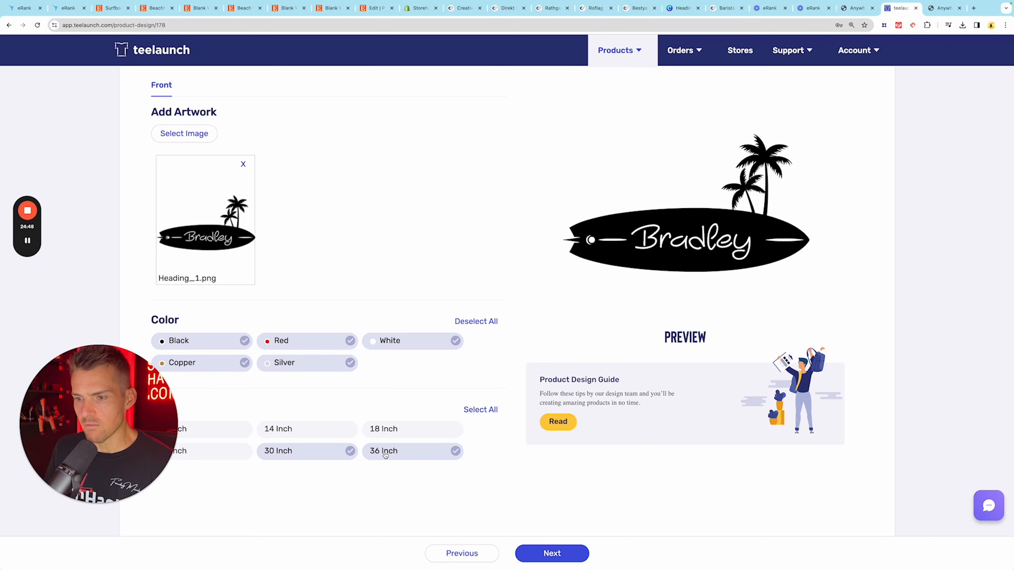
- Continue to the product details and title the product "Surfboard Art"
{"action": "left_click", "coordinate": [551, 553]}
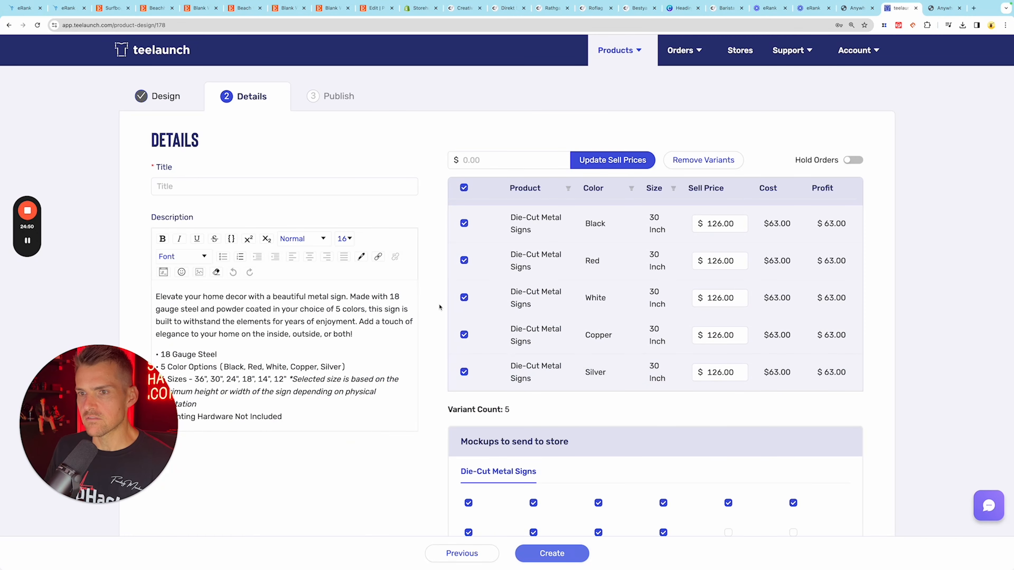
{"action": "left_click", "coordinate": [316, 185]}
{"action": "type", "text": "Surfboard Art"}
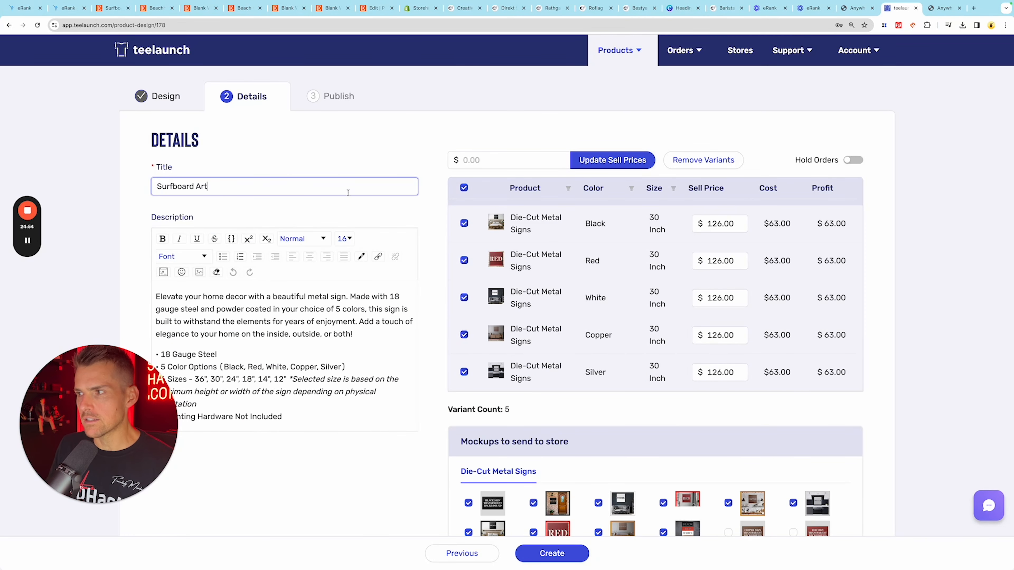
- Replace the red sample mockup with the sofa size-comparison mockup in the store selection and create the product
{"action": "scroll", "coordinate": [853, 144], "scroll_direction": "down", "scroll_amount": 1}
{"action": "scroll", "coordinate": [853, 144], "scroll_direction": "down", "scroll_amount": 2}
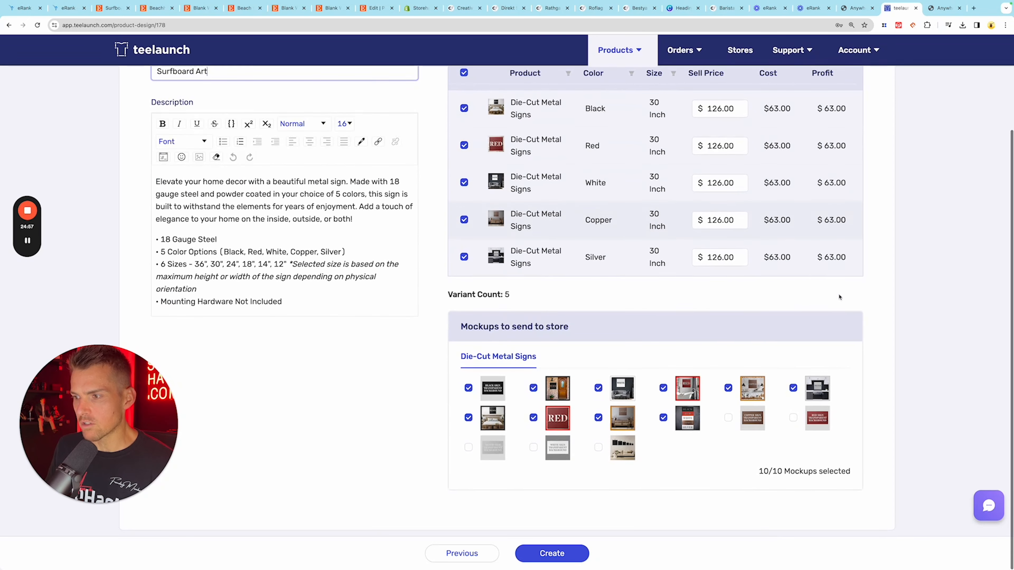
{"action": "left_click", "coordinate": [597, 447]}
{"action": "left_click", "coordinate": [533, 418]}
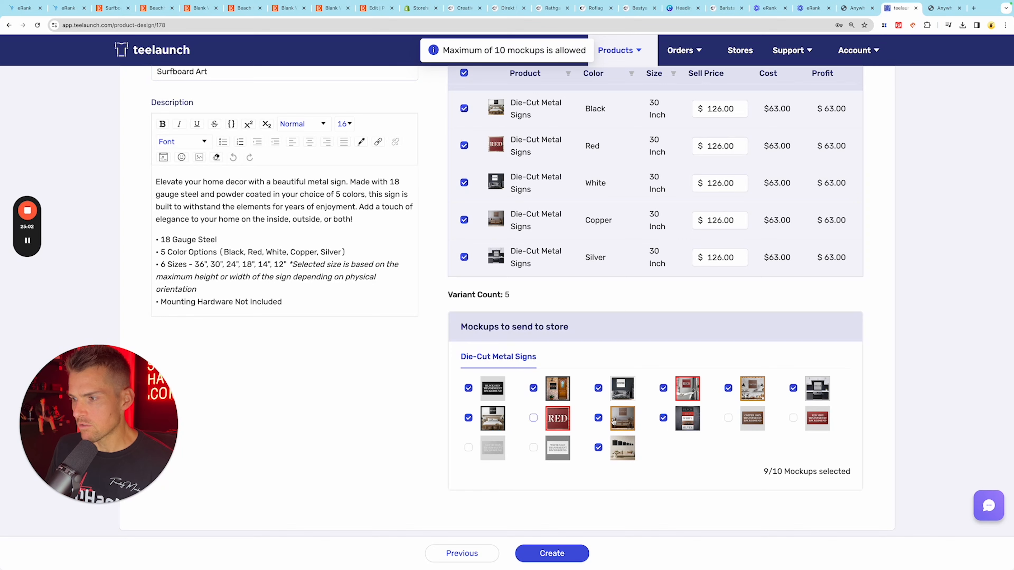
{"action": "left_click", "coordinate": [552, 553]}
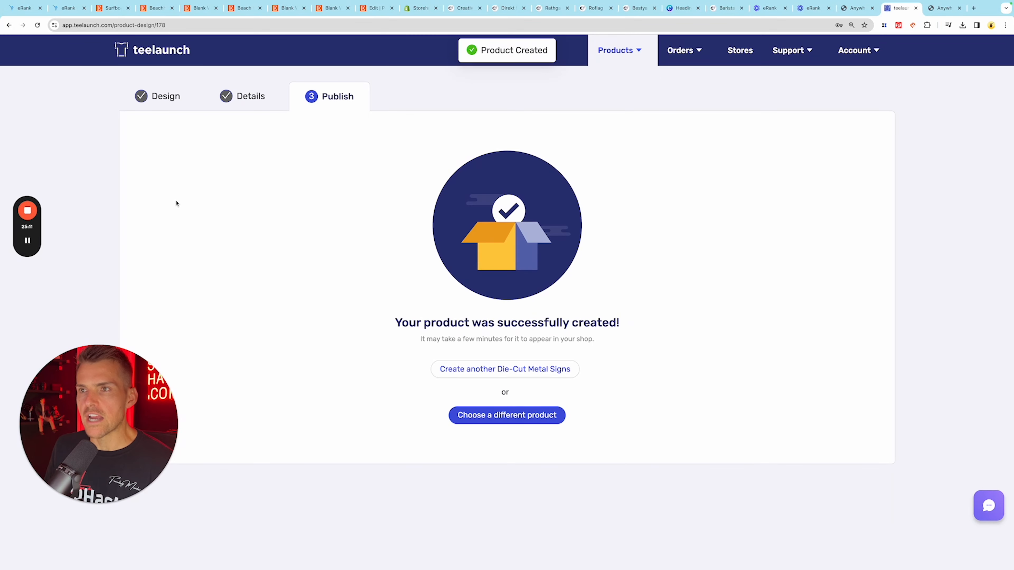
- Switch to Etsy and compare beach house blank wall mockups, viewing the Surf Nation bundle's images and a blank wall interior listing
{"action": "left_click", "coordinate": [154, 8]}
{"action": "scroll", "coordinate": [368, 226], "scroll_direction": "down", "scroll_amount": 10}
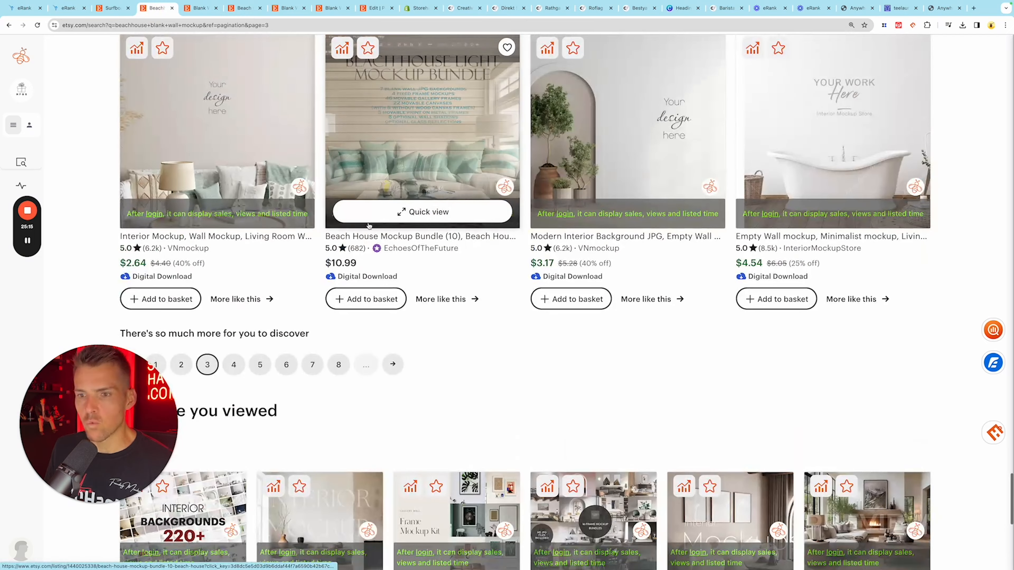
{"action": "left_click", "coordinate": [234, 364]}
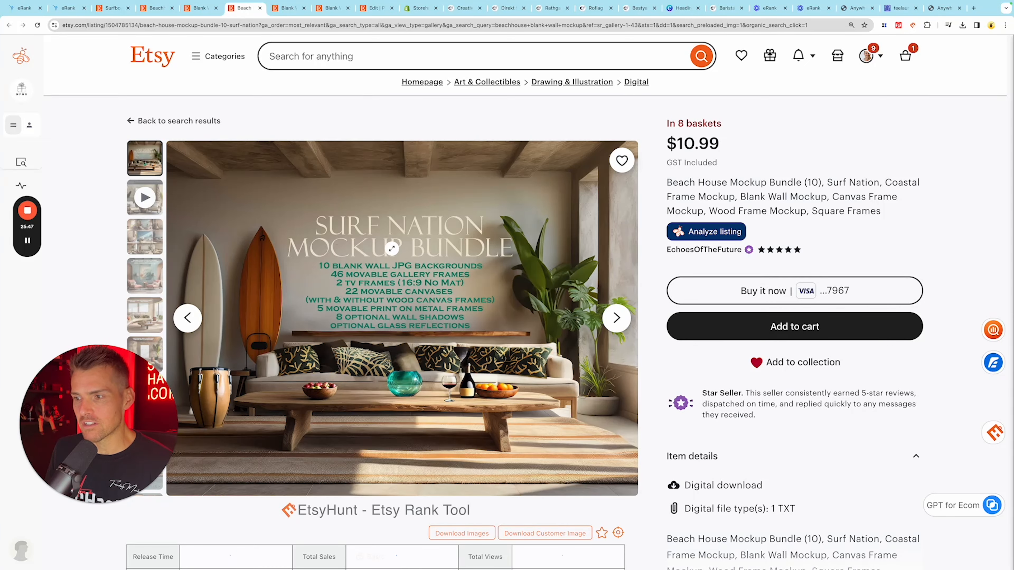
{"action": "left_click", "coordinate": [140, 235]}
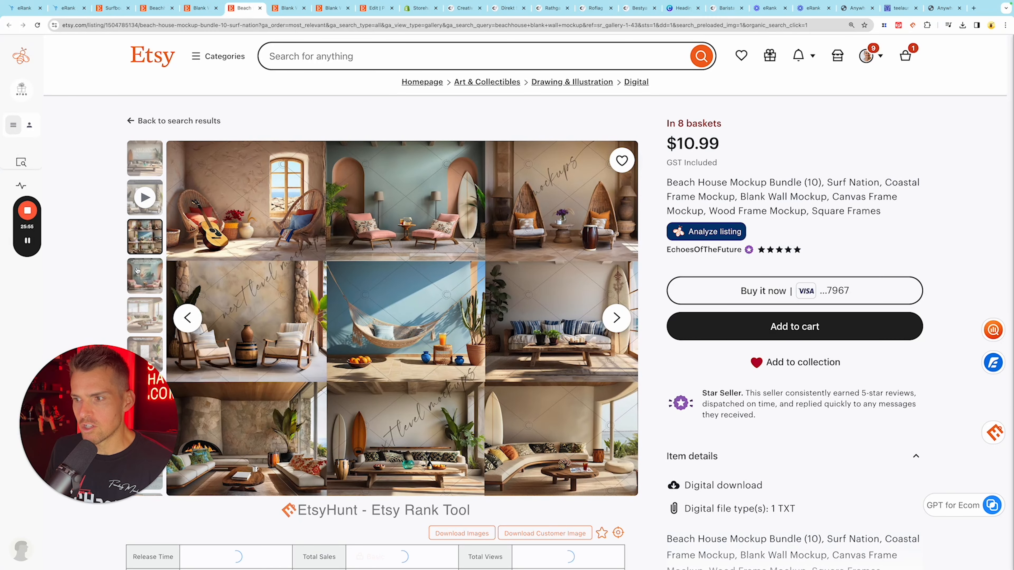
{"action": "left_click", "coordinate": [137, 274]}
{"action": "left_click", "coordinate": [140, 312]}
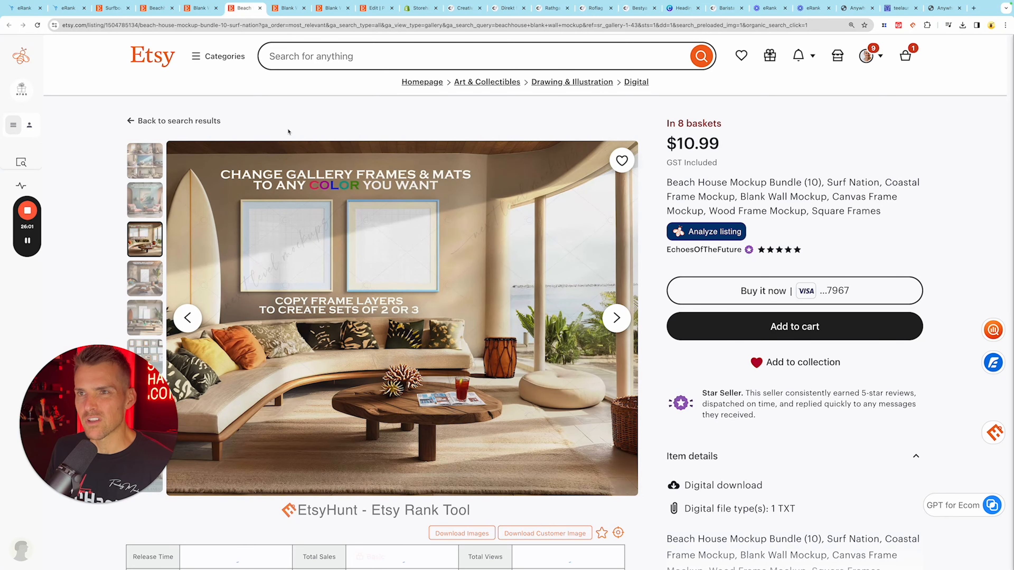
{"action": "key", "text": "ctrl+Tab"}
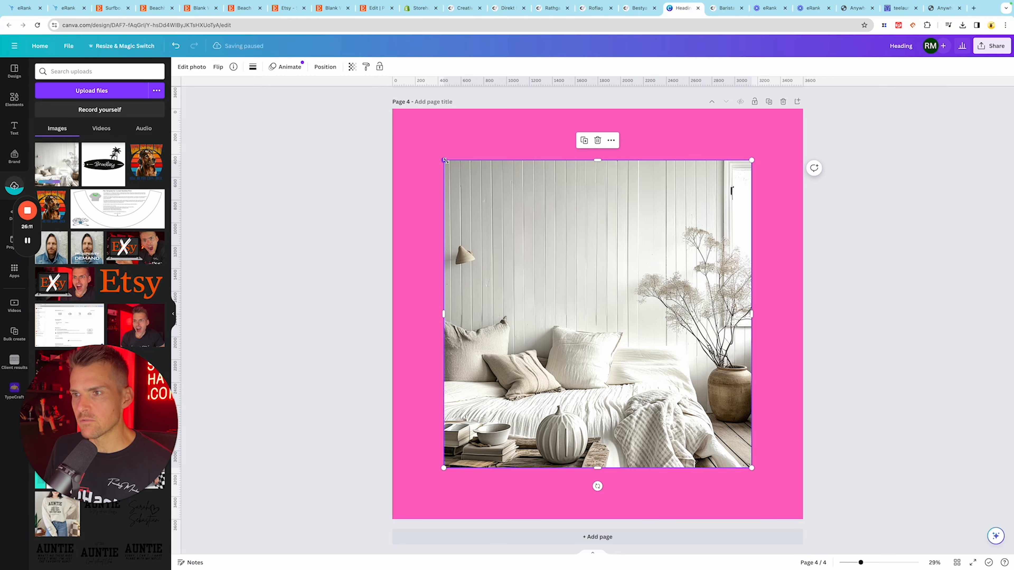
- Enlarge the blank wall interior photo in Canva so that it fills the whole mockup page
{"action": "left_click_drag", "start_coordinate": [445, 160], "coordinate": [392, 109]}
{"action": "left_click_drag", "start_coordinate": [756, 474], "coordinate": [803, 519]}
{"action": "left_click", "coordinate": [885, 386]}
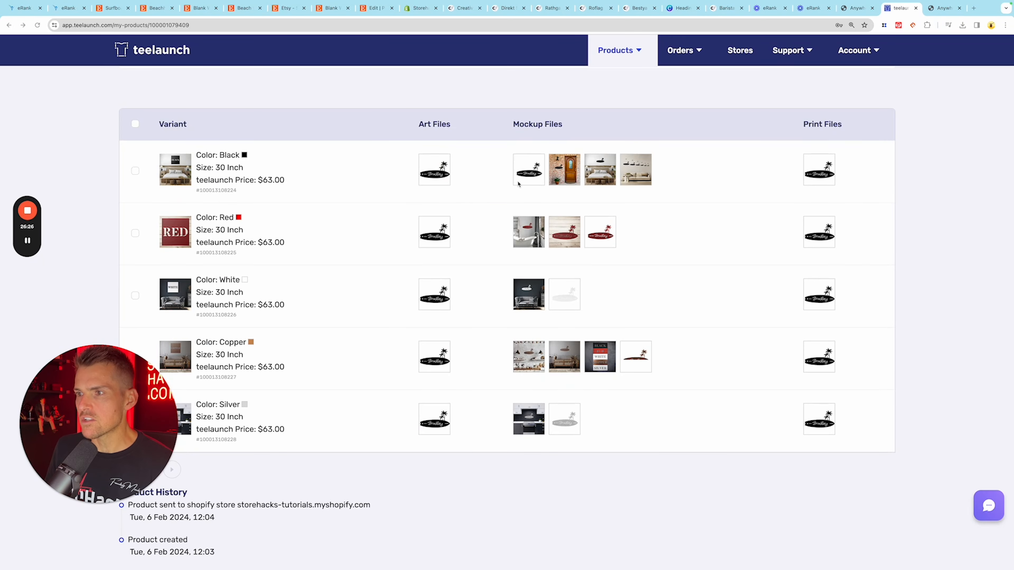
- Save the black transparent sign mockup image from teelaunch and position the sign on the wall above the bed on Canva's page 4
{"action": "right_click", "coordinate": [576, 172]}
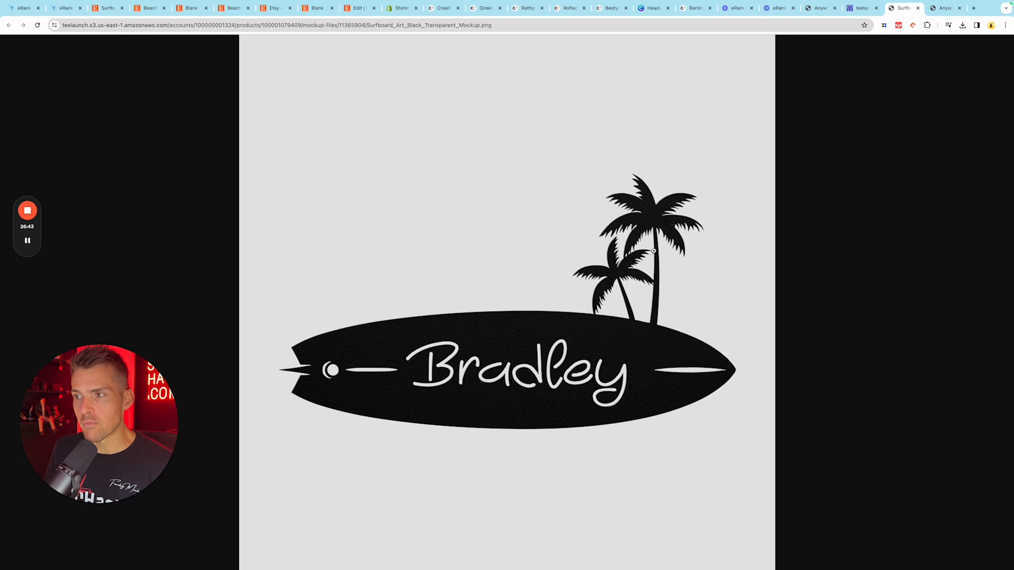
{"action": "right_click", "coordinate": [583, 321]}
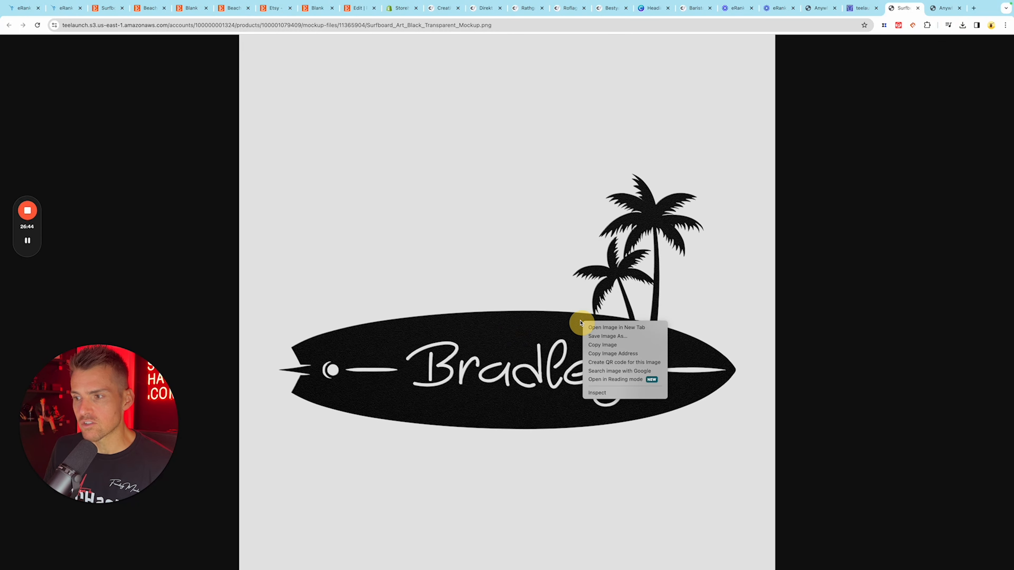
{"action": "left_click", "coordinate": [603, 337]}
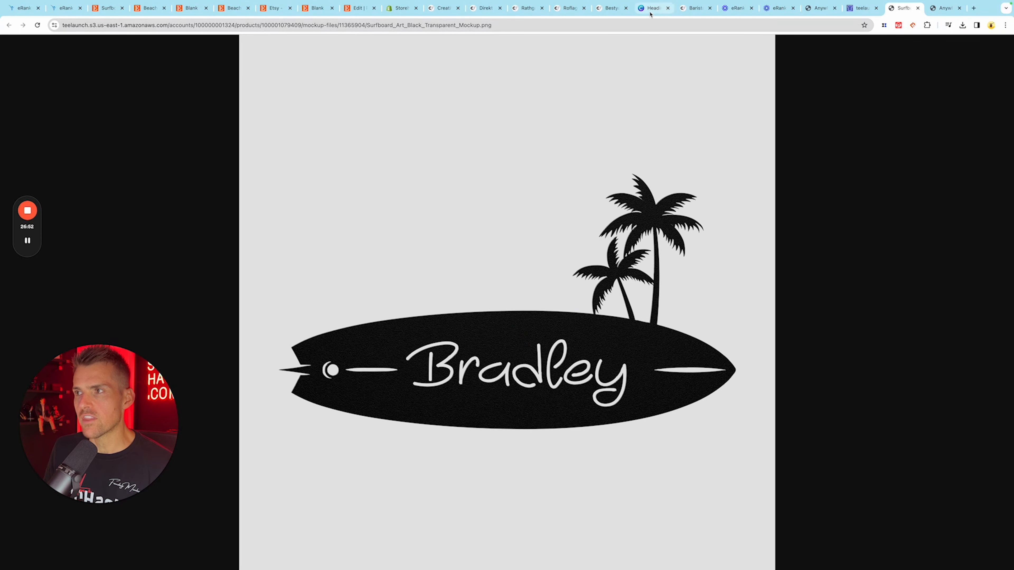
{"action": "left_click", "coordinate": [653, 8]}
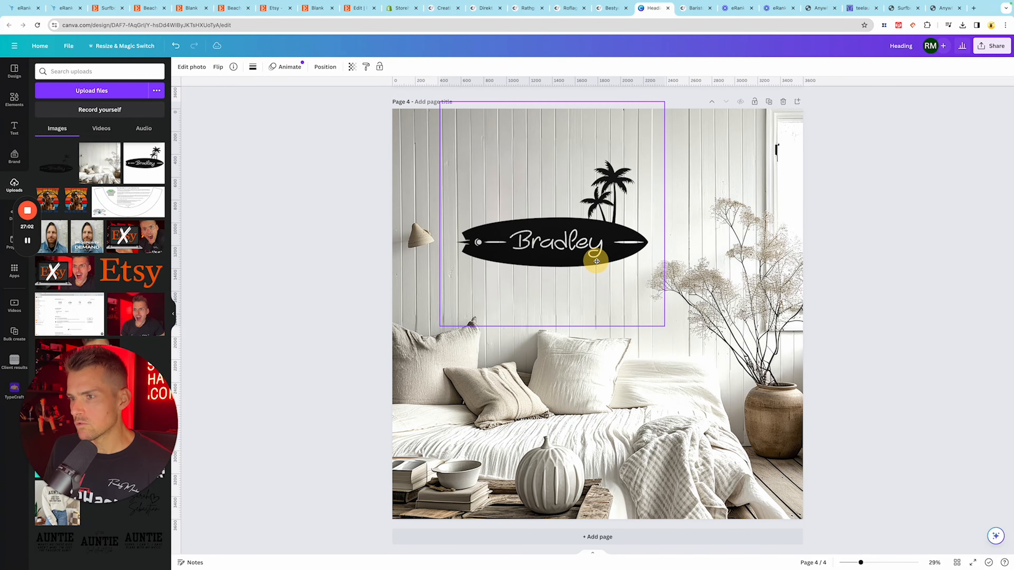
{"action": "left_click_drag", "start_coordinate": [597, 263], "coordinate": [643, 253]}
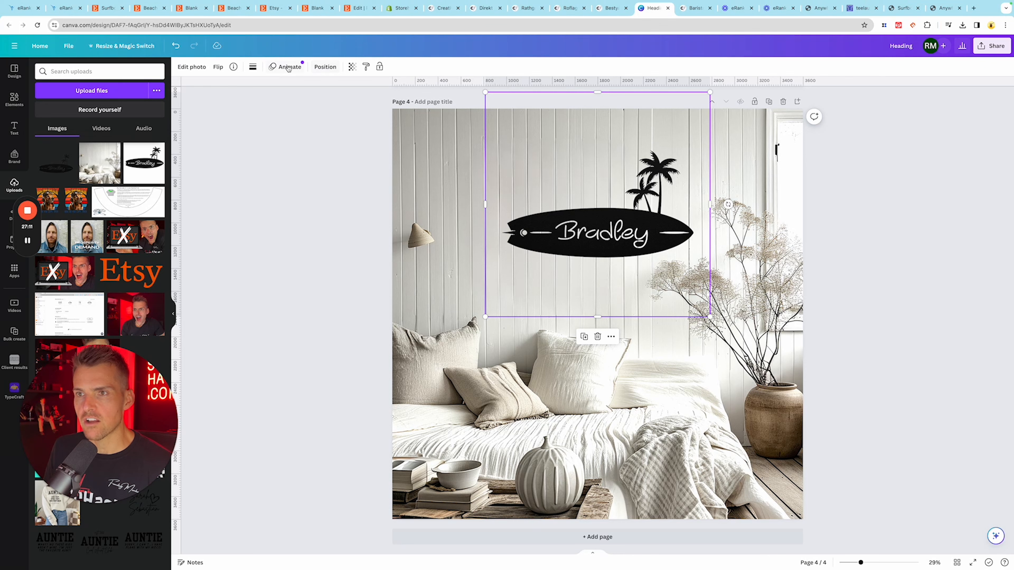
- Give the sign a Drop shadow with distance 7 and reduced intensity, and nudge it slightly into place on the wall
{"action": "left_click", "coordinate": [187, 67]}
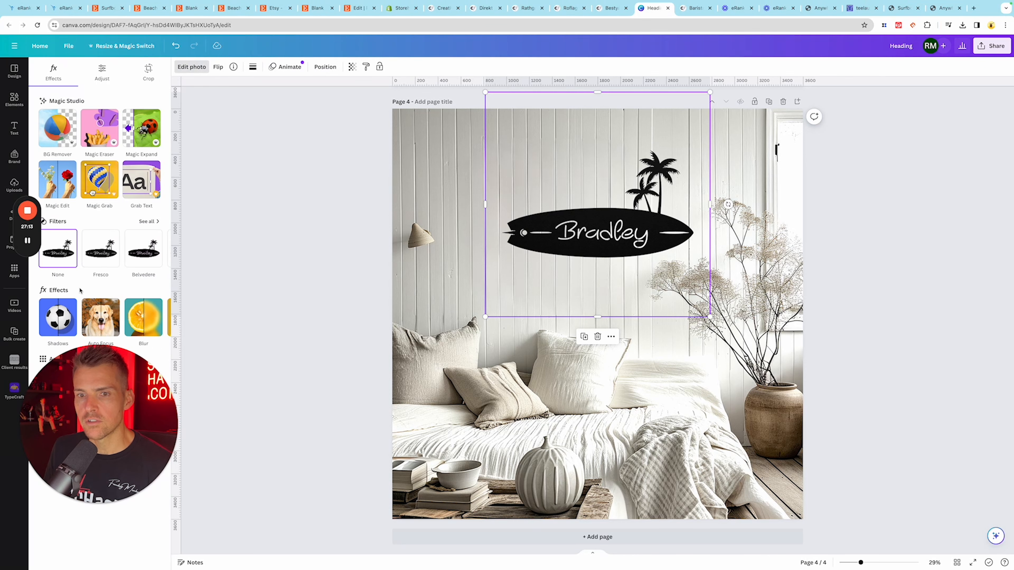
{"action": "left_click", "coordinate": [51, 315]}
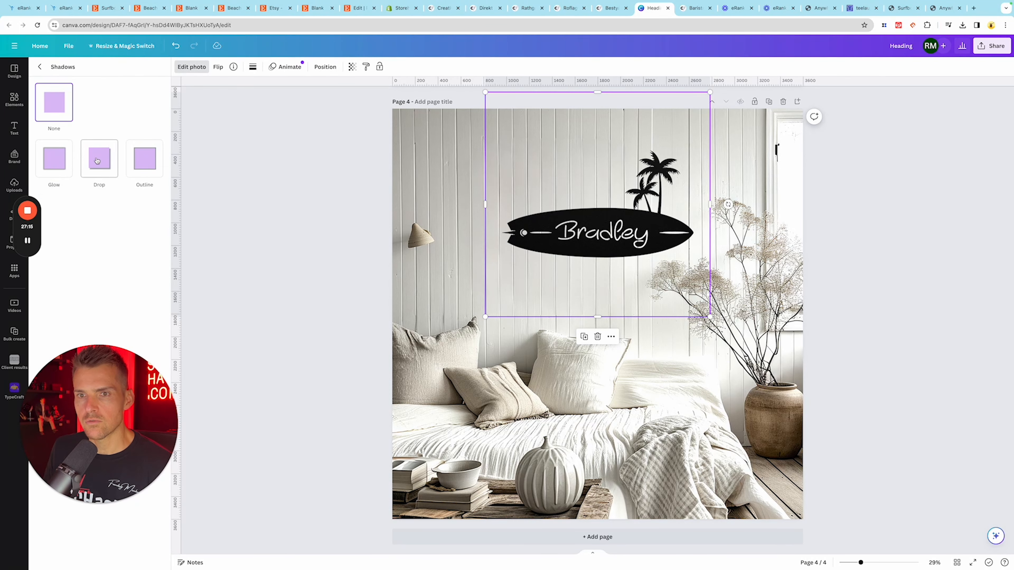
{"action": "left_click", "coordinate": [97, 160]}
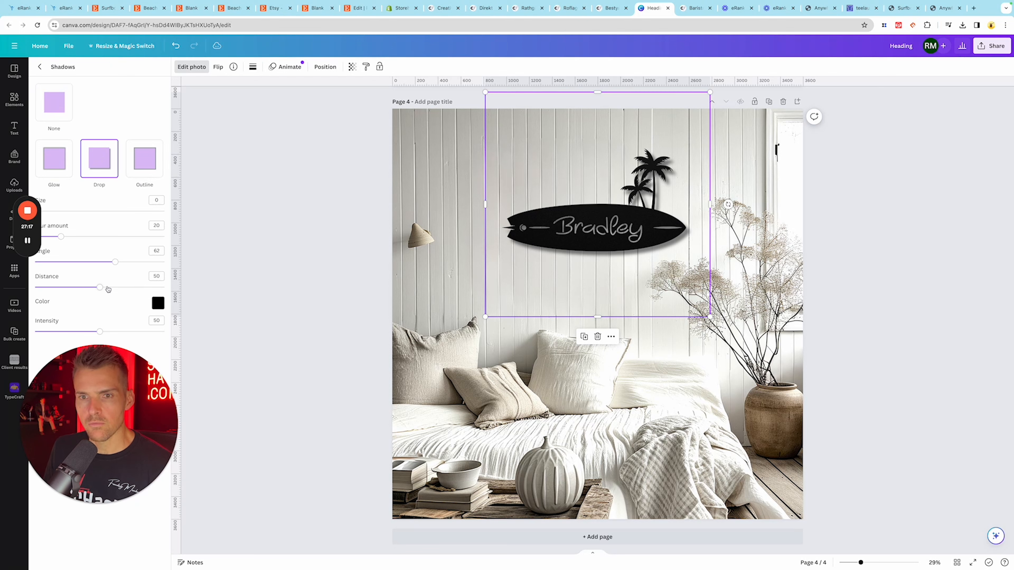
{"action": "left_click_drag", "start_coordinate": [100, 290], "coordinate": [44, 289]}
{"action": "left_click_drag", "start_coordinate": [100, 331], "coordinate": [66, 332]}
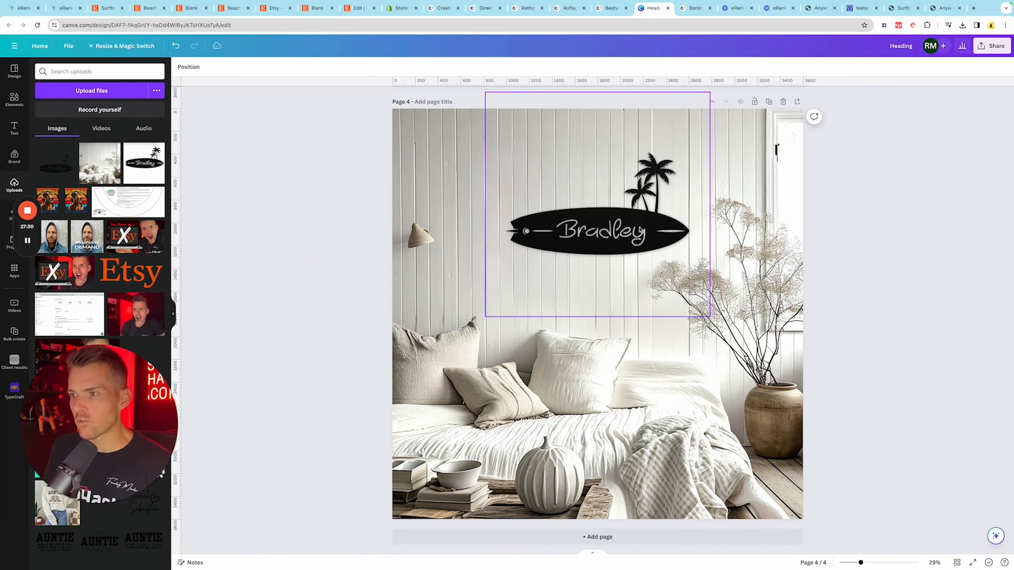
{"action": "left_click_drag", "start_coordinate": [640, 231], "coordinate": [644, 234]}
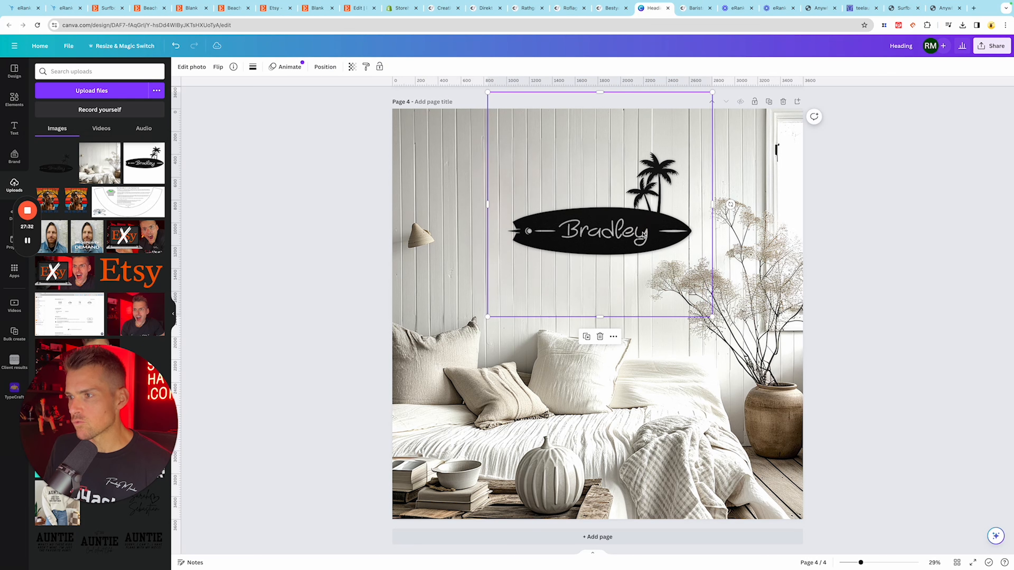
{"action": "left_click", "coordinate": [841, 255]}
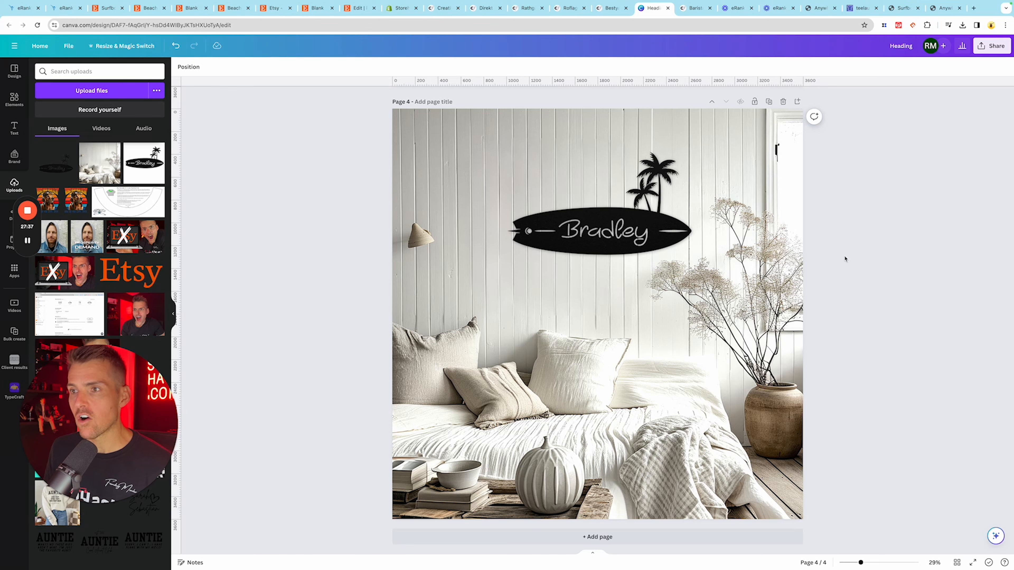
{"action": "left_click", "coordinate": [862, 8]}
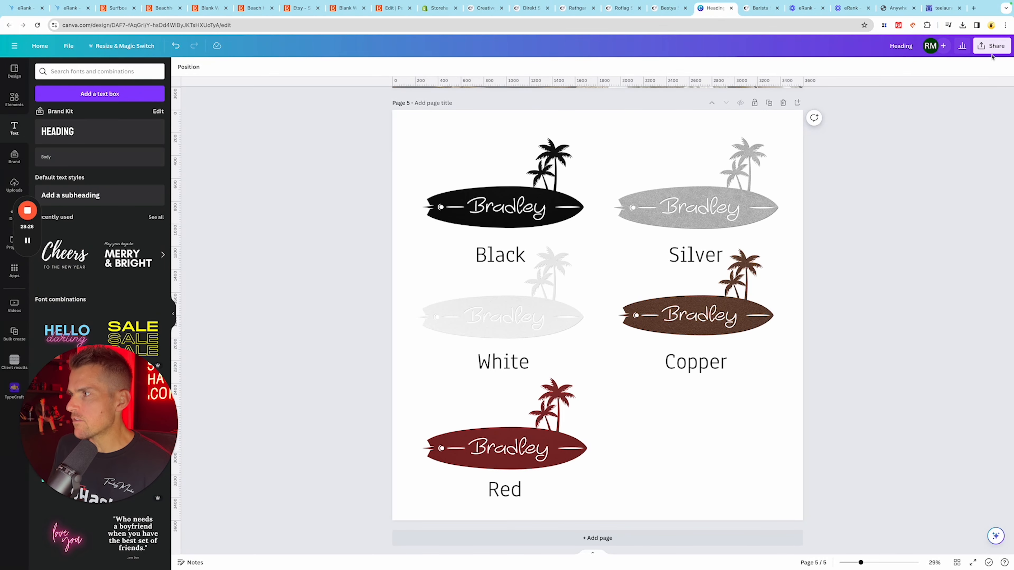
- Download only page 5, the sheet of labelled sign colors, as a PNG
{"action": "left_click", "coordinate": [991, 45]}
{"action": "left_click", "coordinate": [868, 199]}
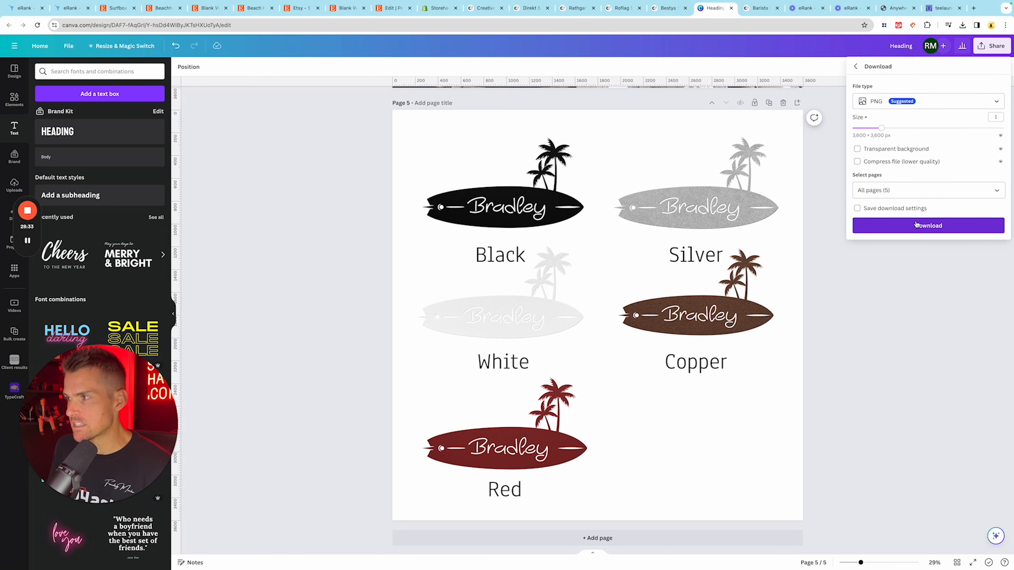
{"action": "left_click", "coordinate": [999, 193]}
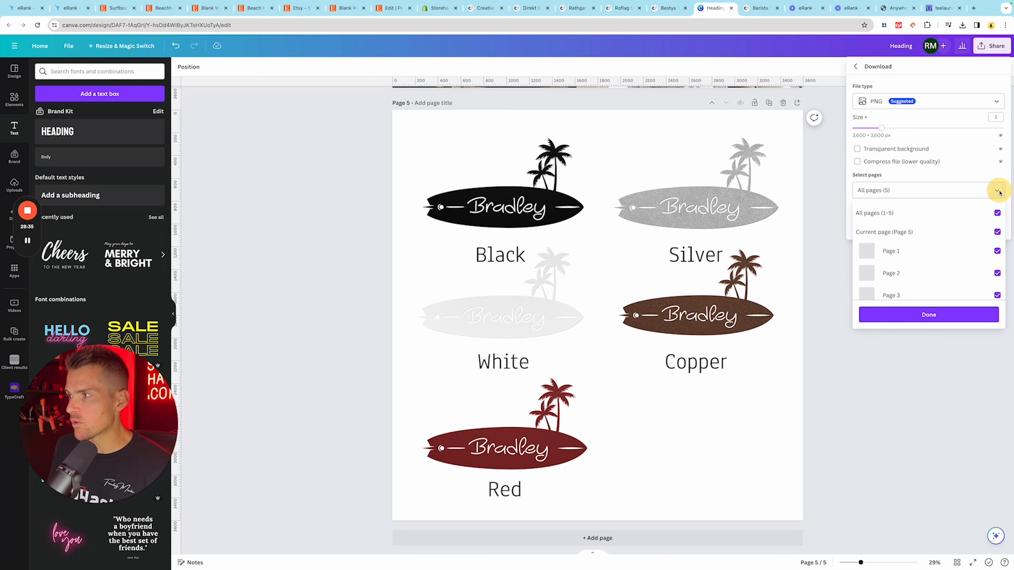
{"action": "left_click", "coordinate": [997, 214]}
{"action": "scroll", "coordinate": [963, 256], "scroll_direction": "down", "scroll_amount": 2}
{"action": "left_click", "coordinate": [996, 286]}
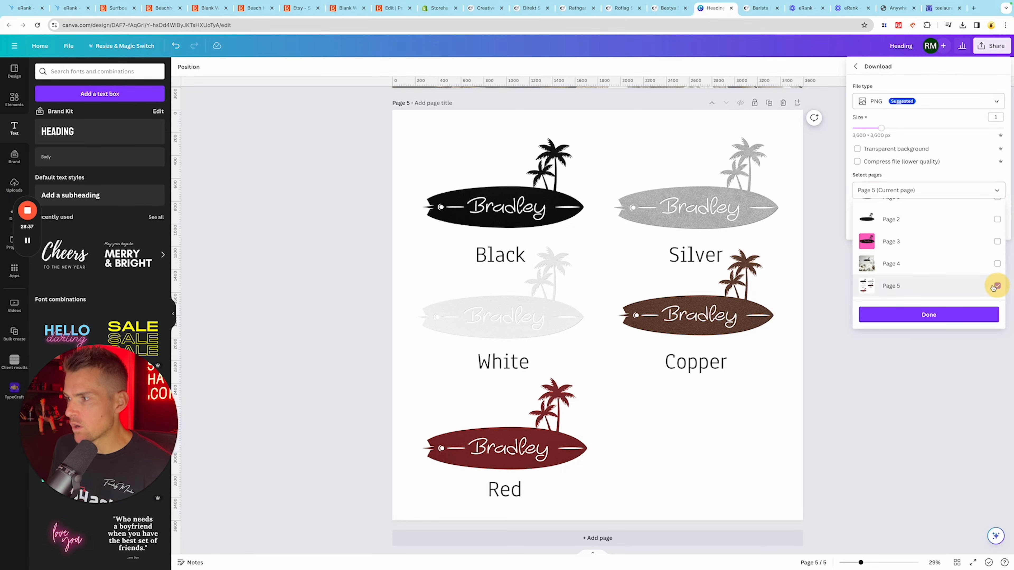
{"action": "left_click", "coordinate": [953, 319]}
{"action": "left_click", "coordinate": [938, 228]}
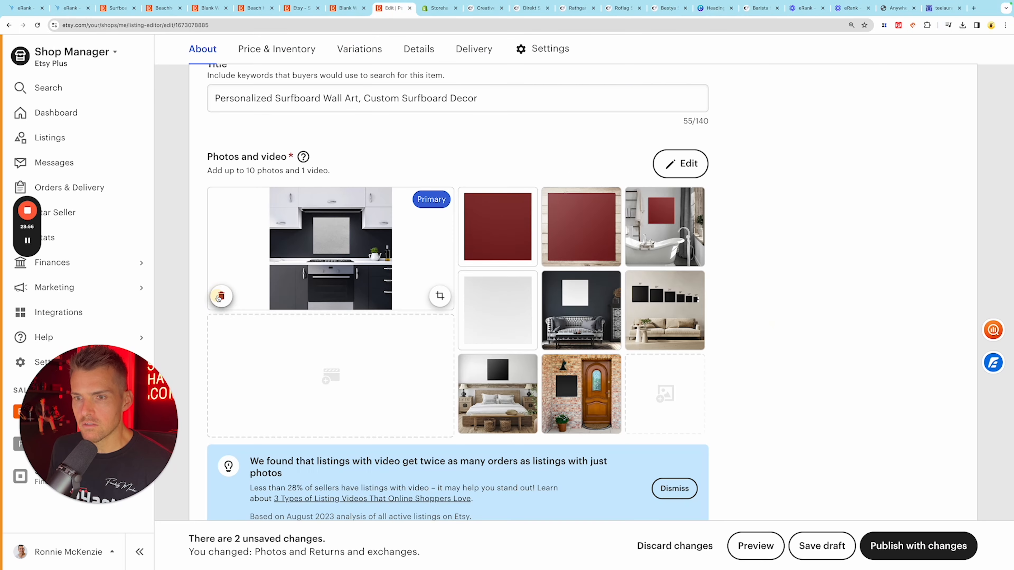
- Delete all the existing photos from the surfboard wall art listing on Etsy
{"action": "left_click", "coordinate": [220, 296]}
{"action": "left_click", "coordinate": [221, 296]}
{"action": "left_click", "coordinate": [220, 296]}
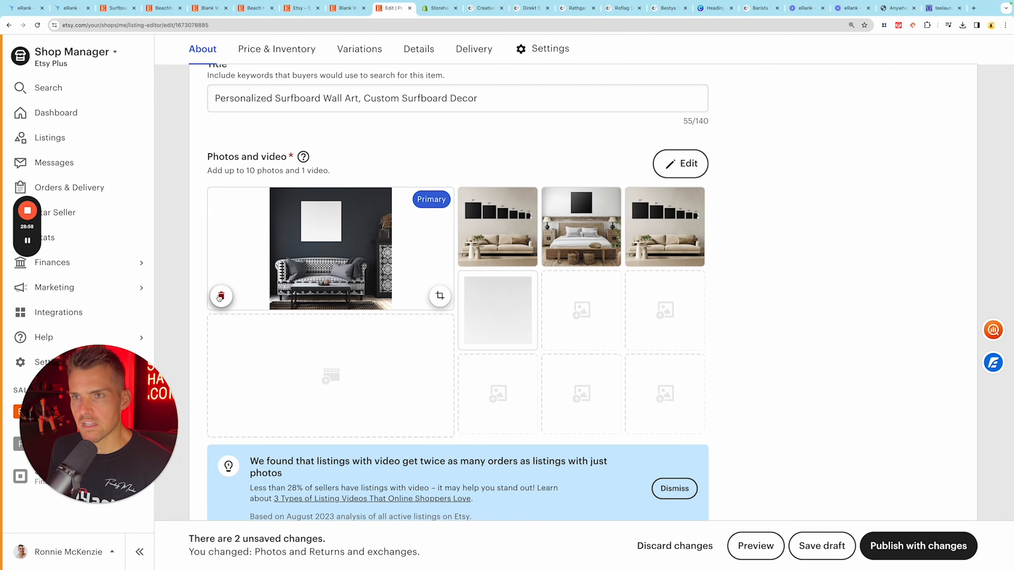
{"action": "left_click", "coordinate": [221, 296]}
{"action": "left_click", "coordinate": [221, 296]}
{"action": "left_click", "coordinate": [220, 296]}
{"action": "left_click", "coordinate": [221, 296]}
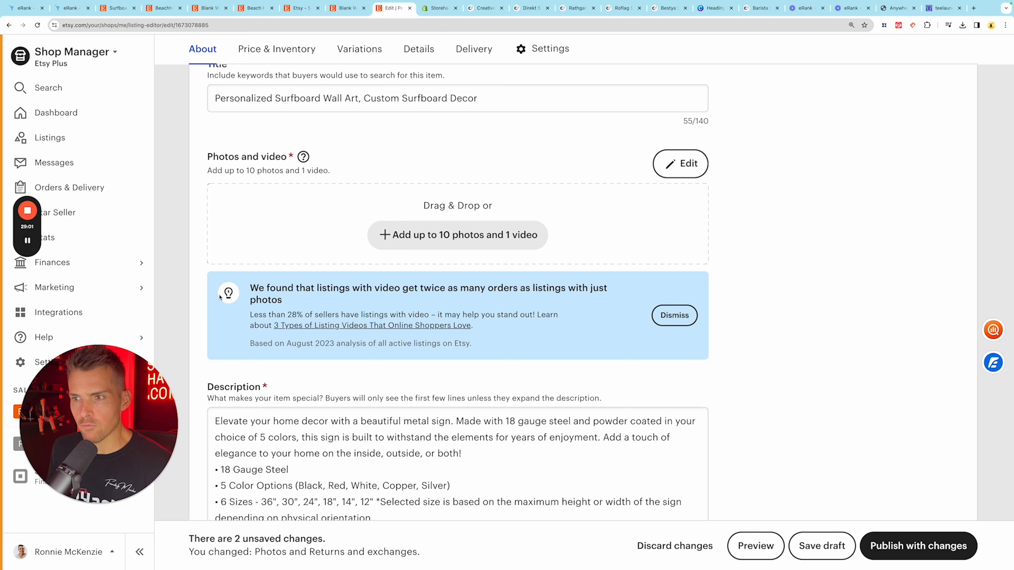
- Upload the new surfboard sign mockup images as the listing's photos
{"action": "left_click", "coordinate": [398, 248]}
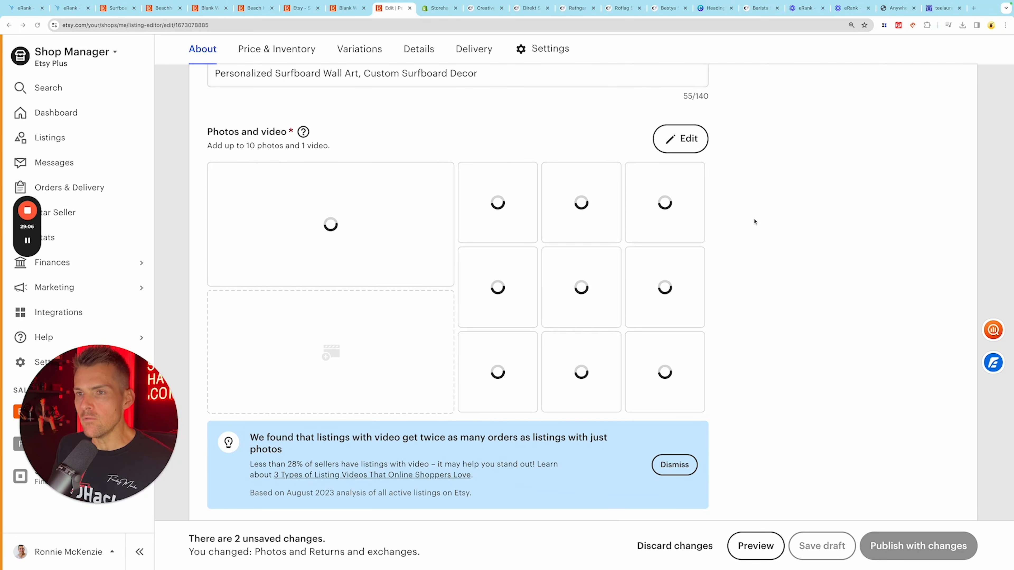
{"action": "scroll", "coordinate": [755, 221], "scroll_direction": "down", "scroll_amount": 2}
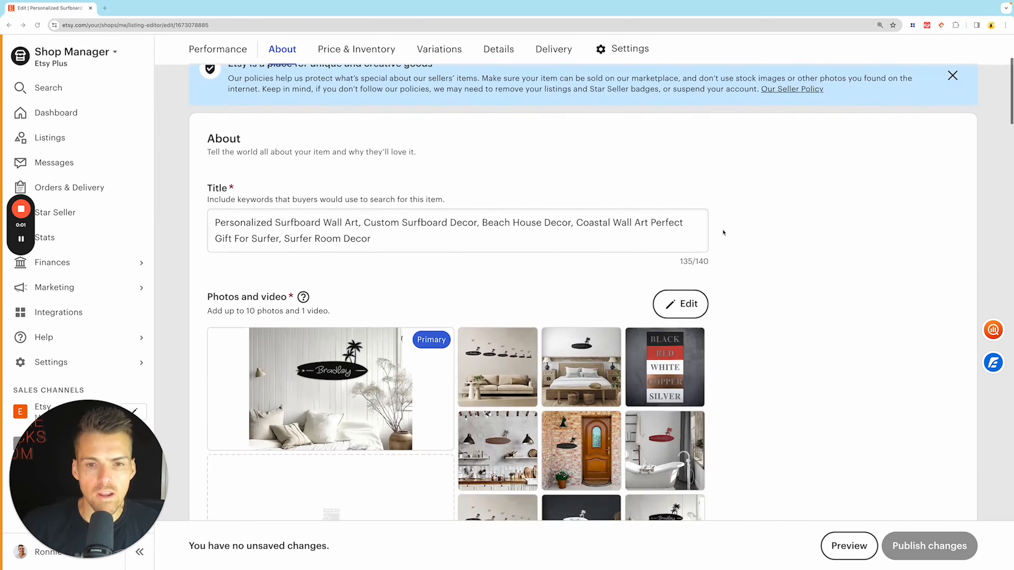
{"action": "scroll", "coordinate": [735, 234], "scroll_direction": "down", "scroll_amount": 8}
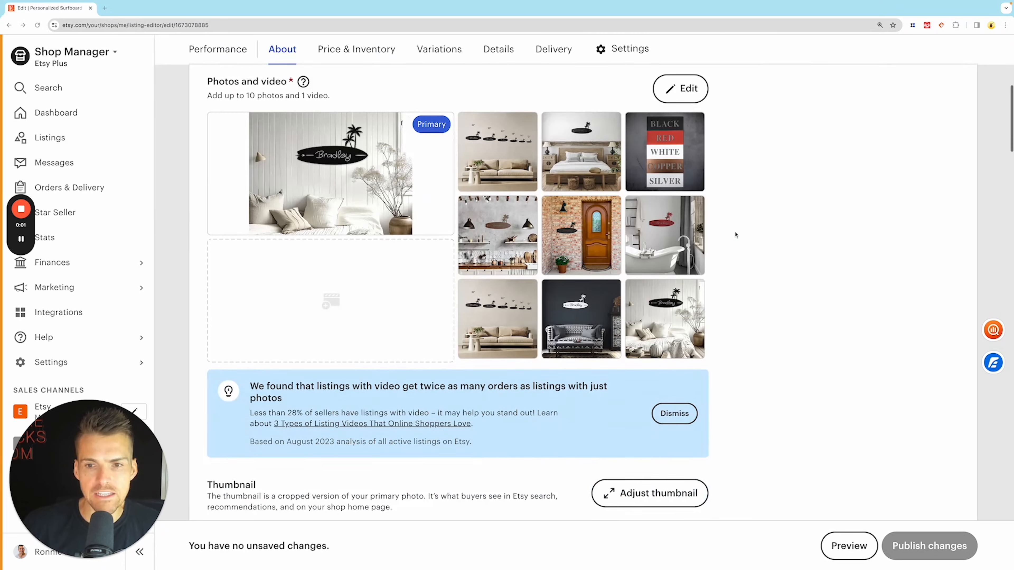
- Add personalisation to the listing with the buyer instructions "Please Enter Name Here" and publish the changes
{"action": "scroll", "coordinate": [736, 235], "scroll_direction": "down", "scroll_amount": 7}
{"action": "scroll", "coordinate": [753, 234], "scroll_direction": "down", "scroll_amount": 8}
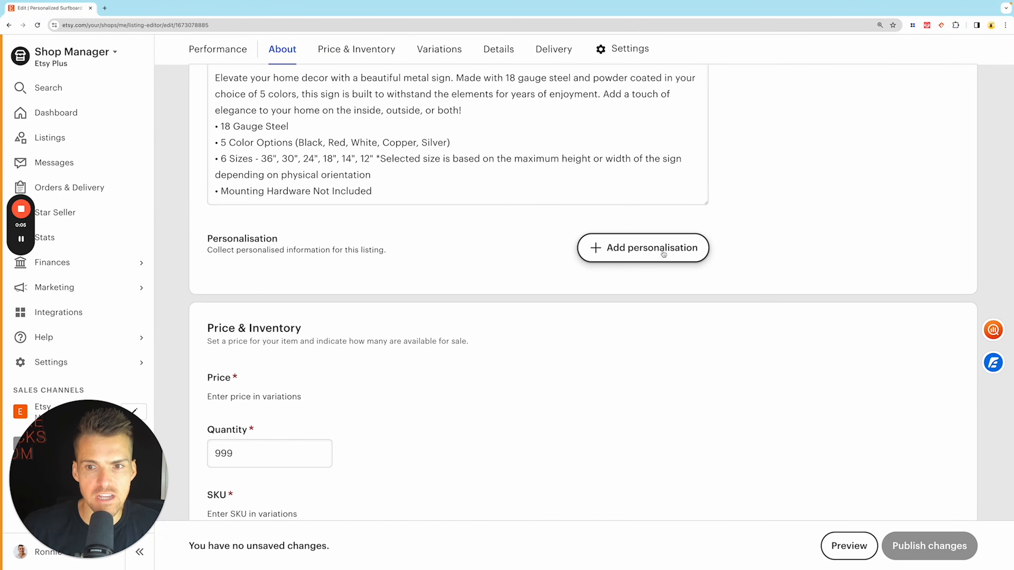
{"action": "left_click", "coordinate": [663, 254]}
{"action": "left_click", "coordinate": [369, 338]}
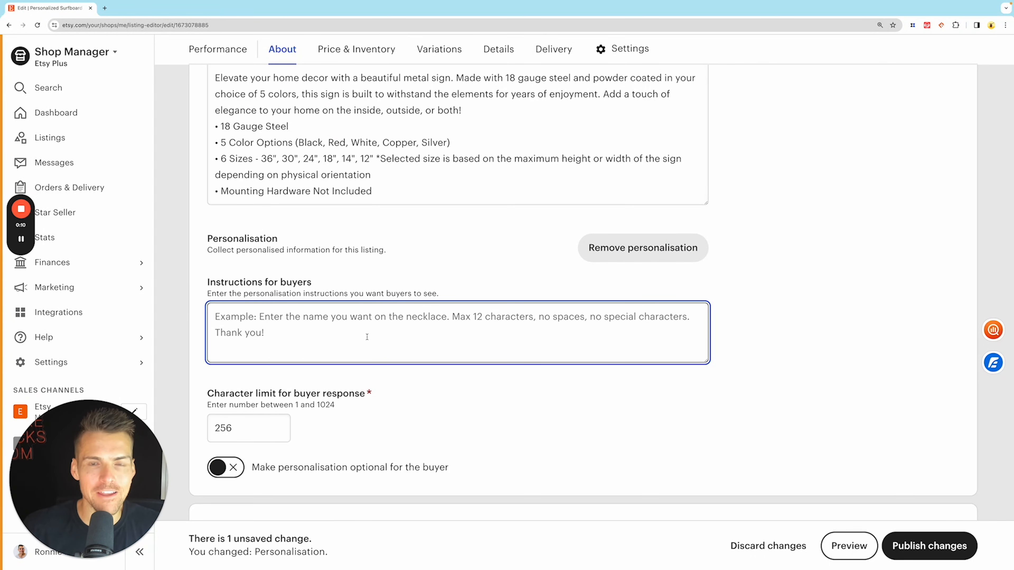
{"action": "type", "text": "Please Enter Name Here"}
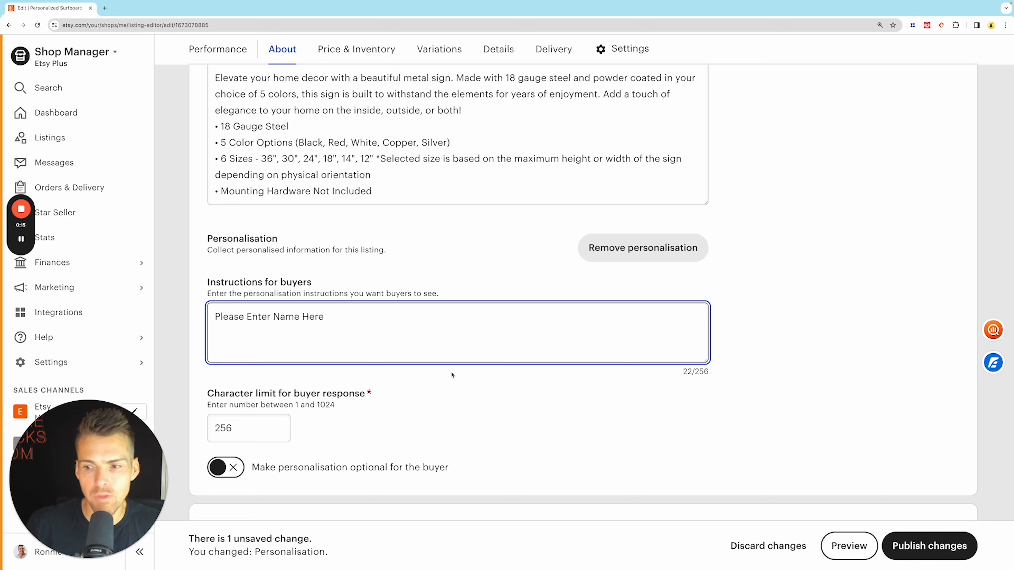
{"action": "left_click", "coordinate": [930, 533]}
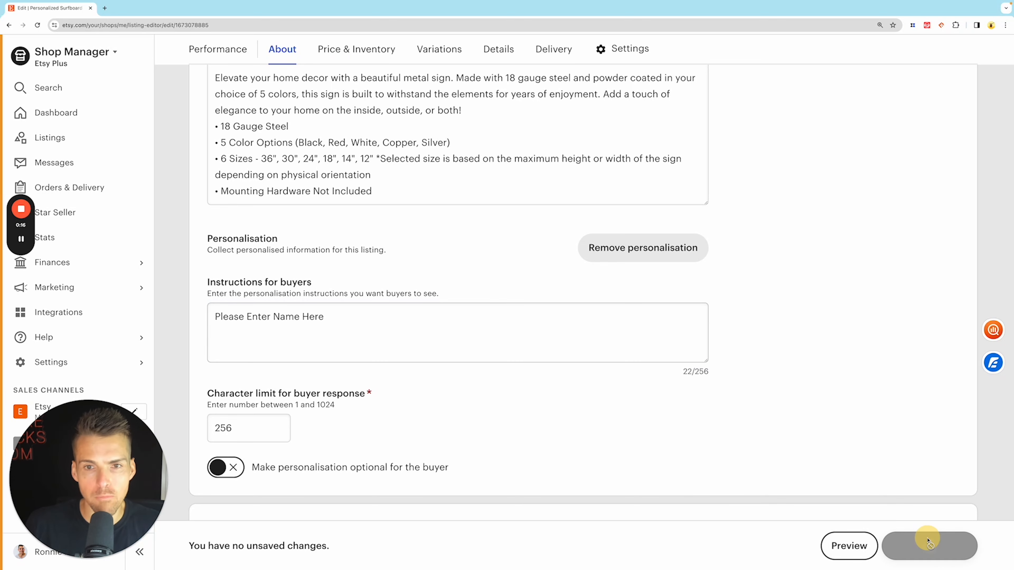